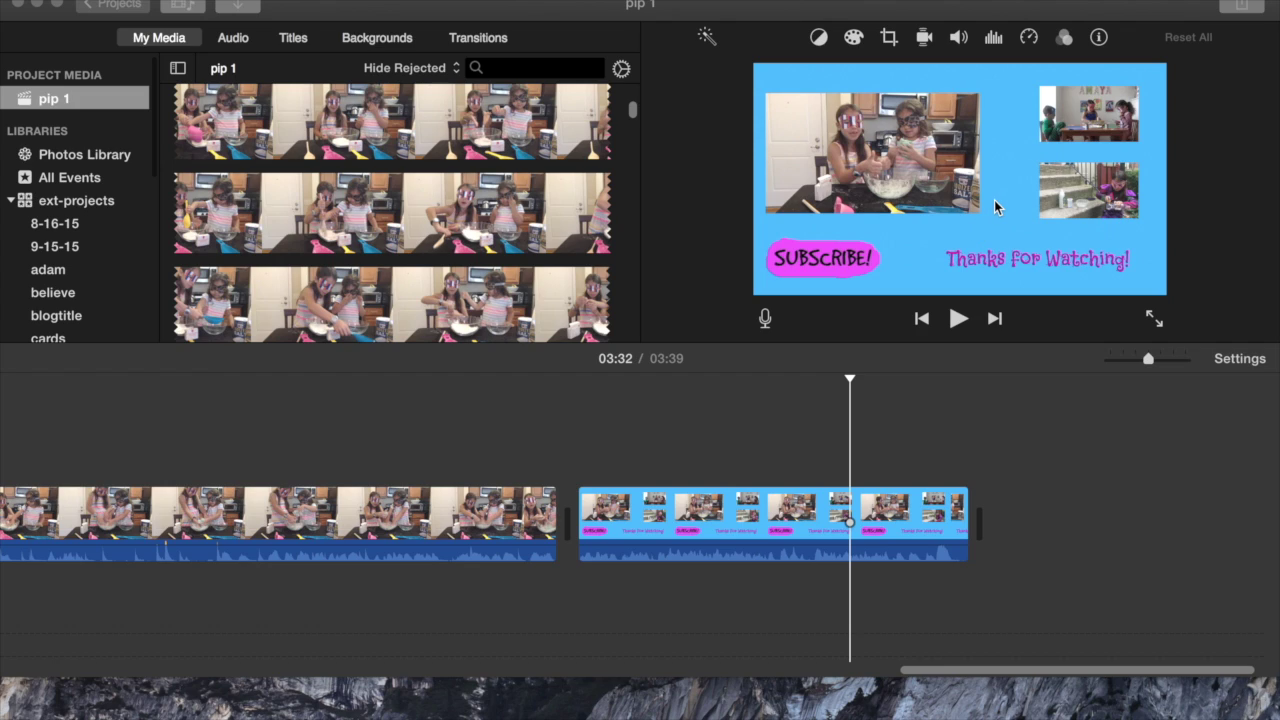
Play the pip 1 end screen full screen to review the kitchen inset over the blue Subscribe background
click(420, 404)
click(420, 405)
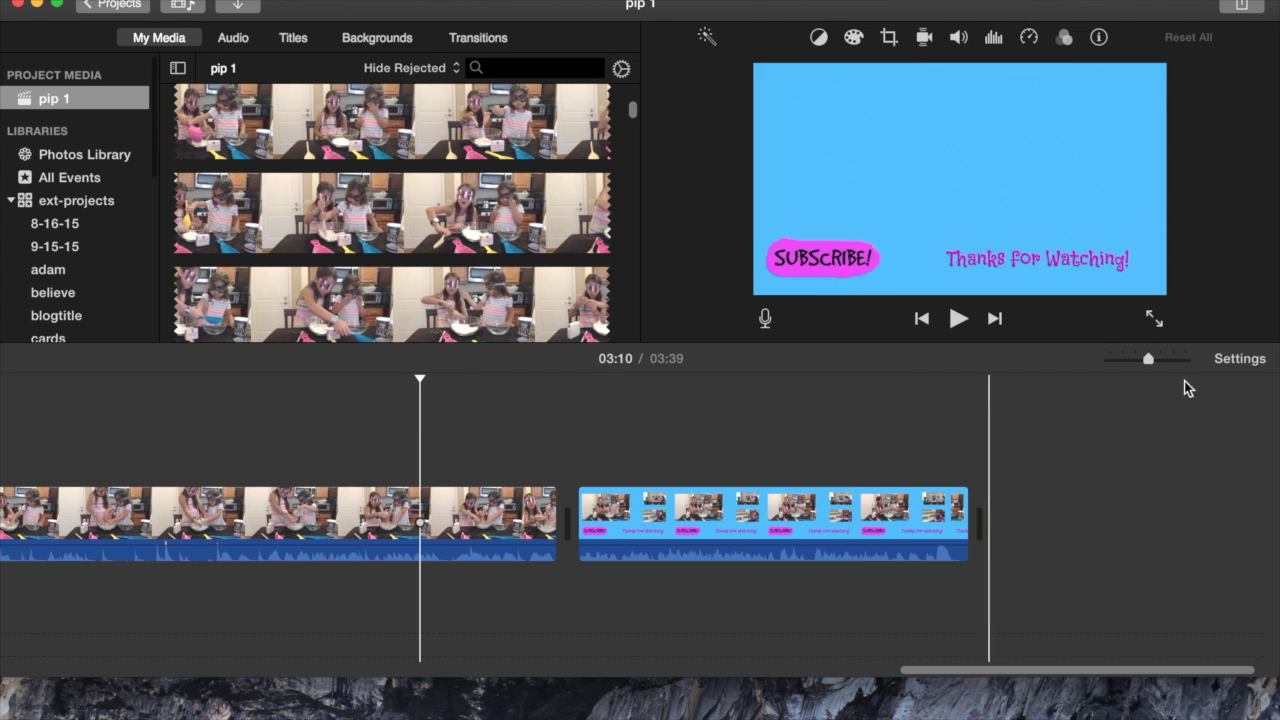
click(1151, 317)
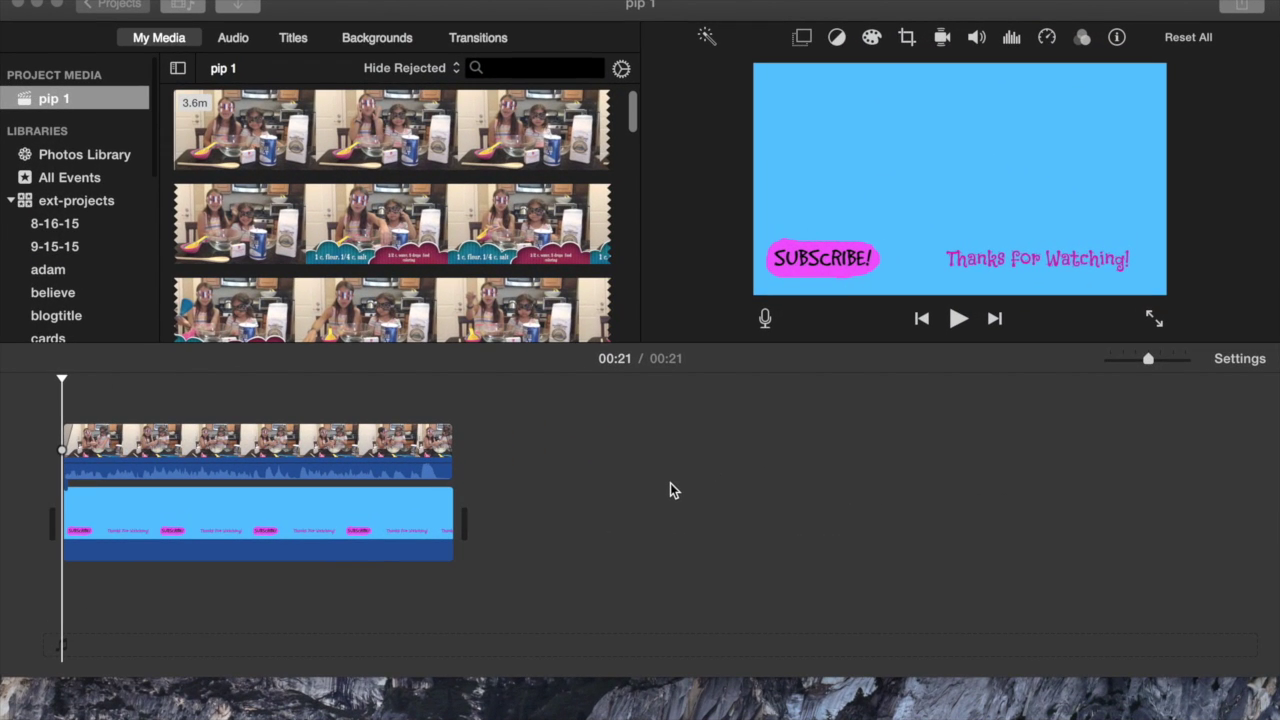
click(956, 320)
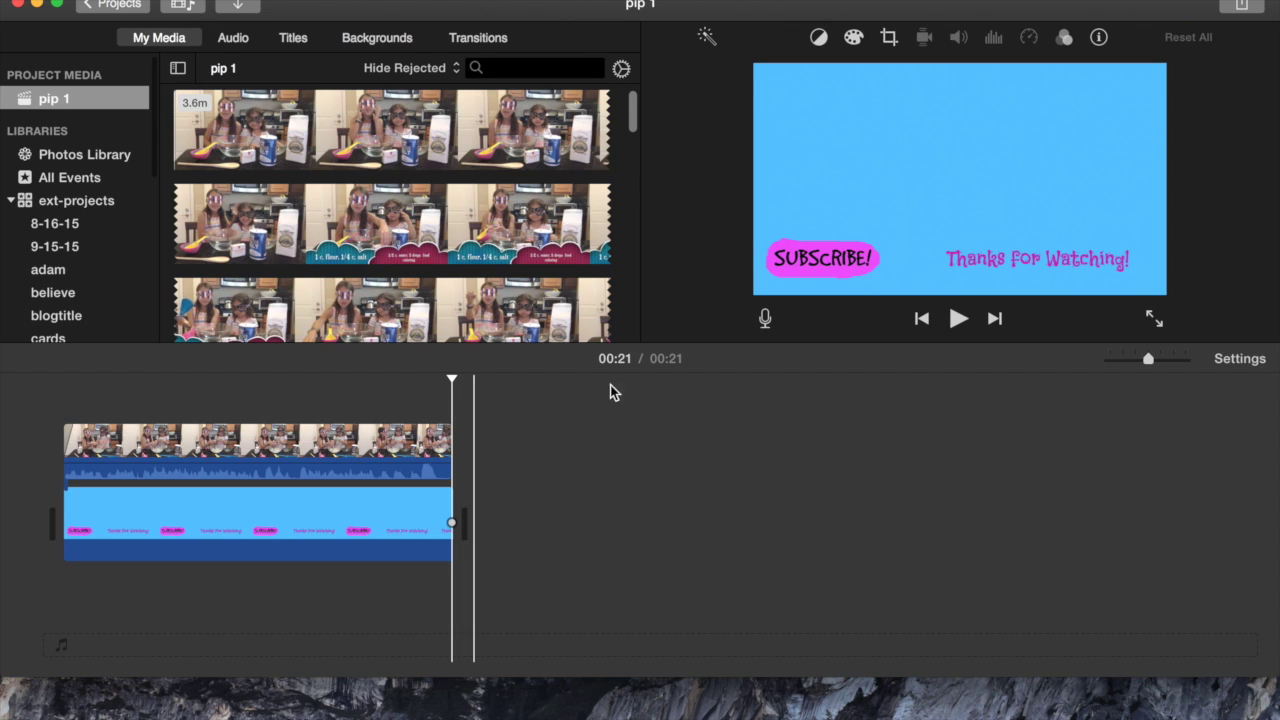
click(65, 400)
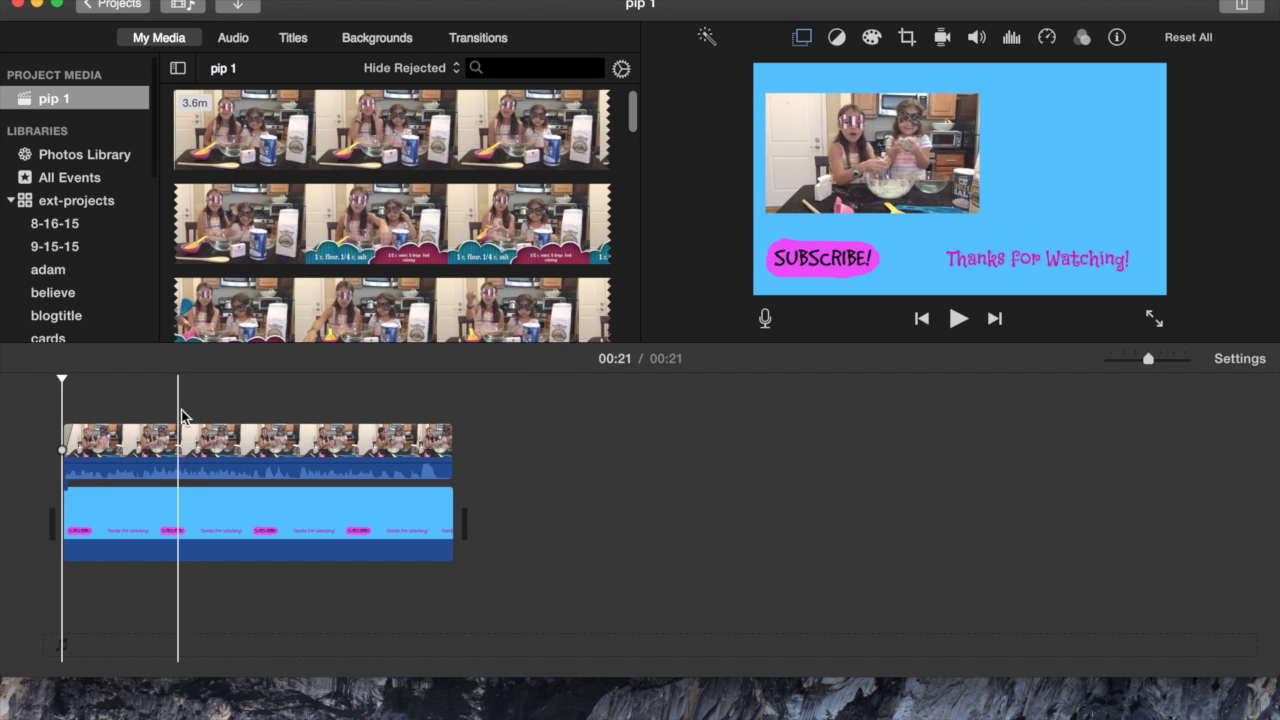
click(205, 445)
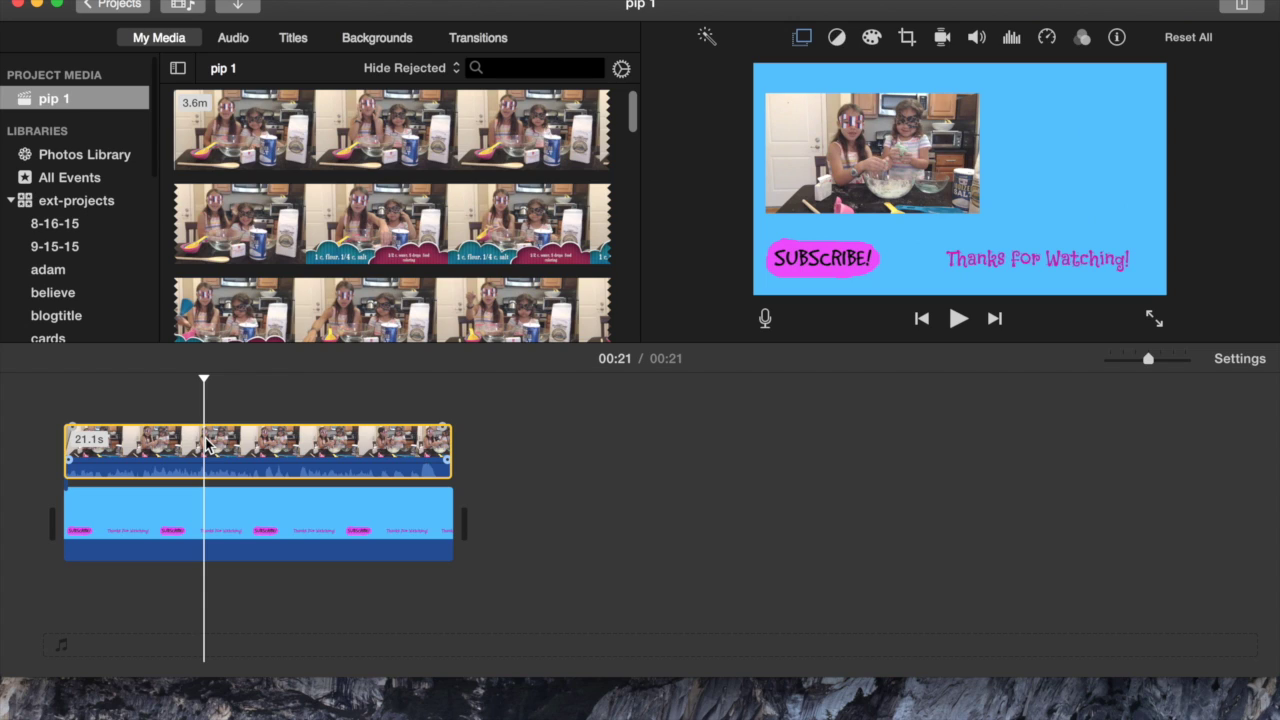
click(646, 586)
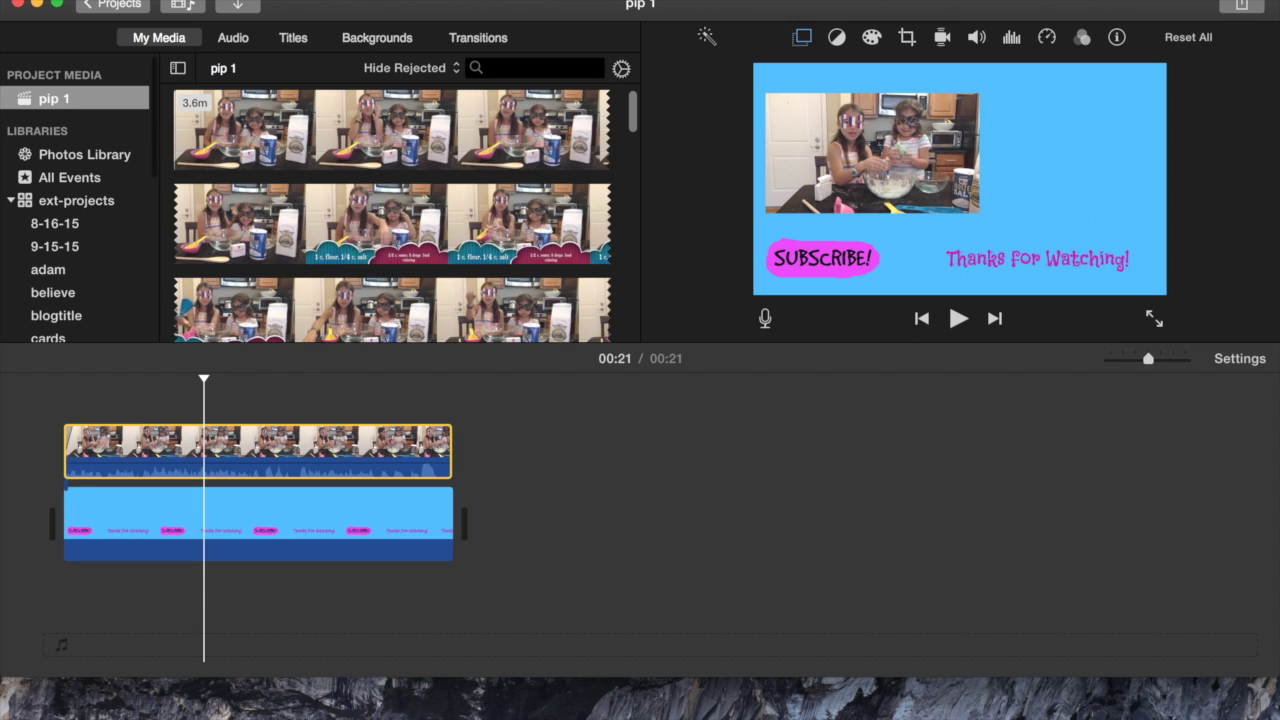
Share the project as a file saved to the Desktop under the name 'pip 2'
click(1241, 5)
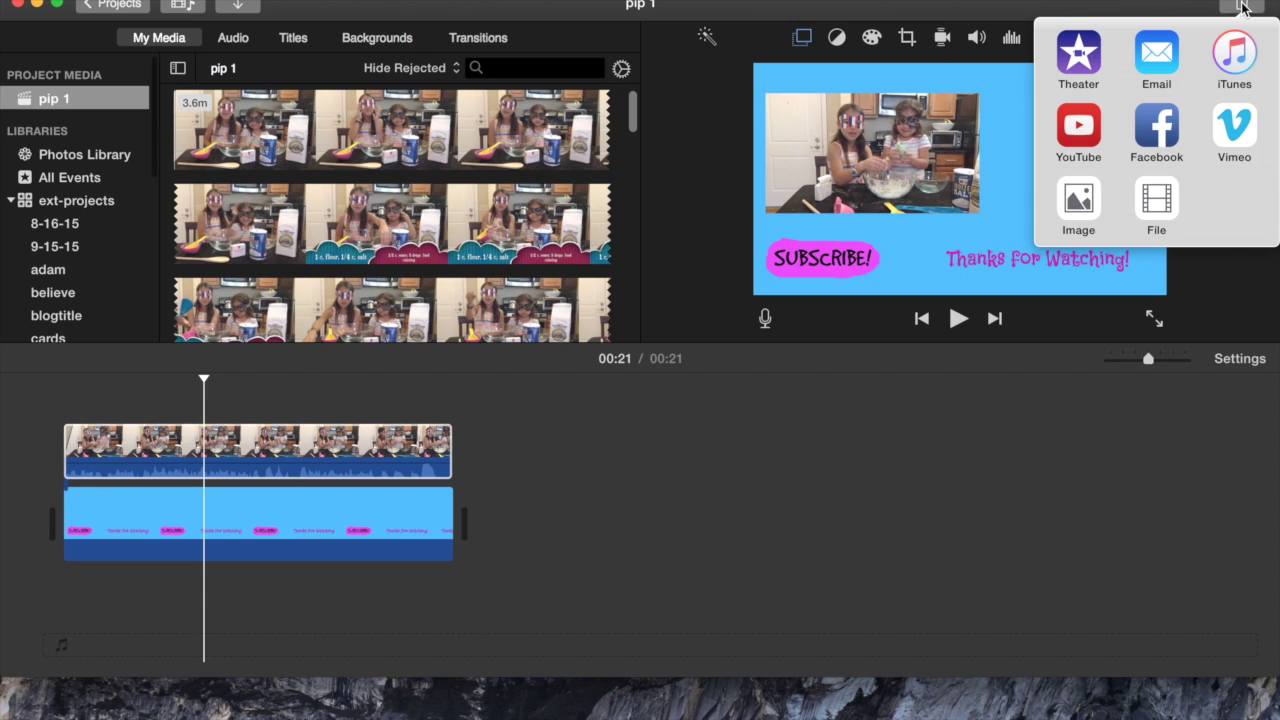
click(1148, 208)
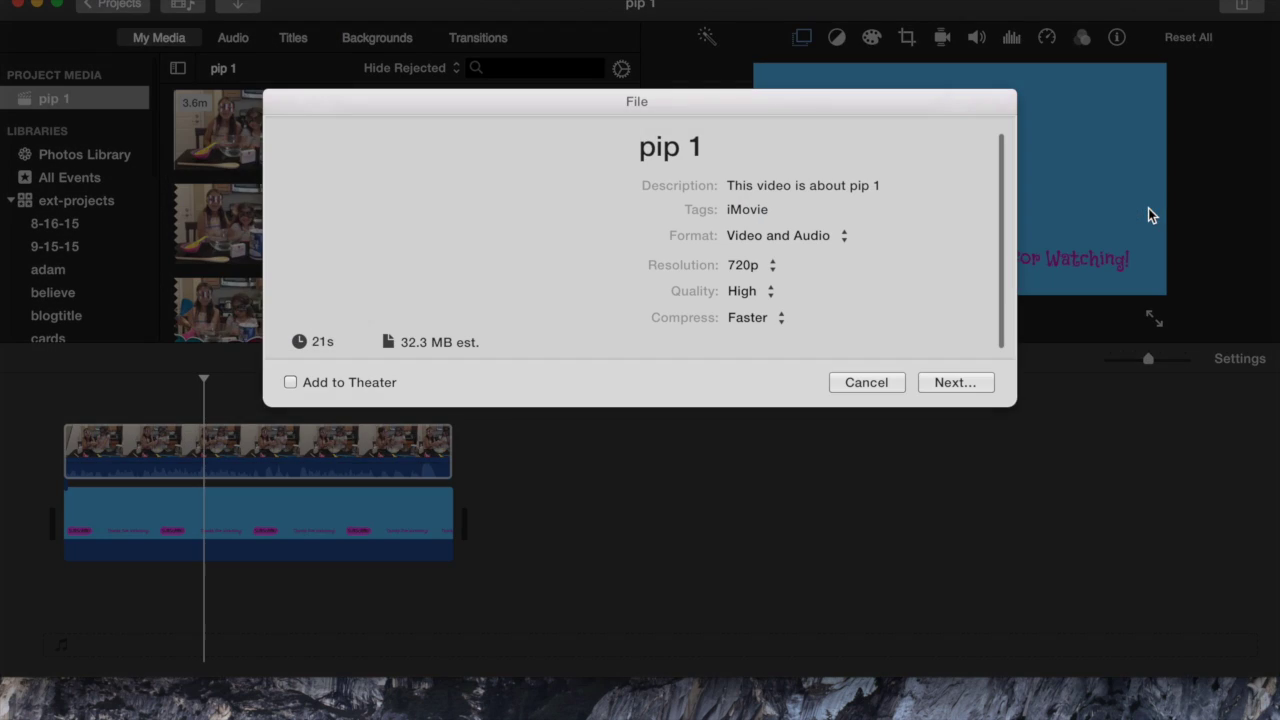
click(948, 386)
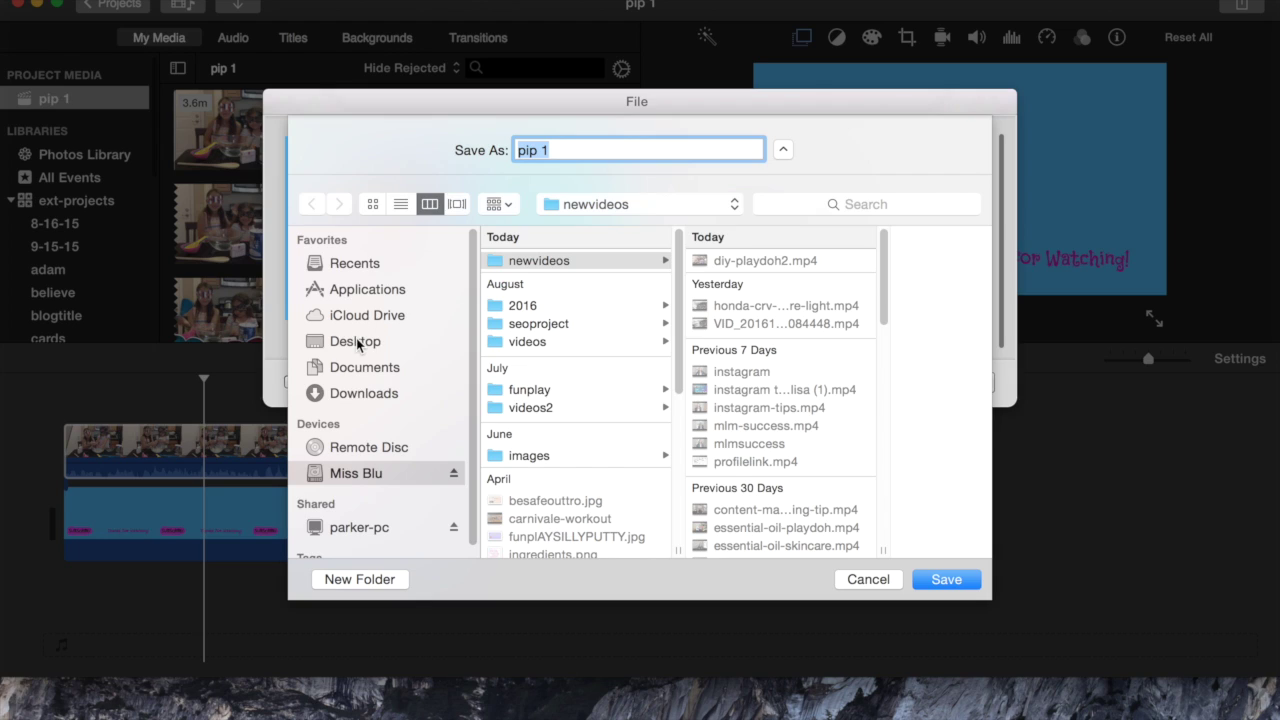
click(355, 342)
click(556, 152)
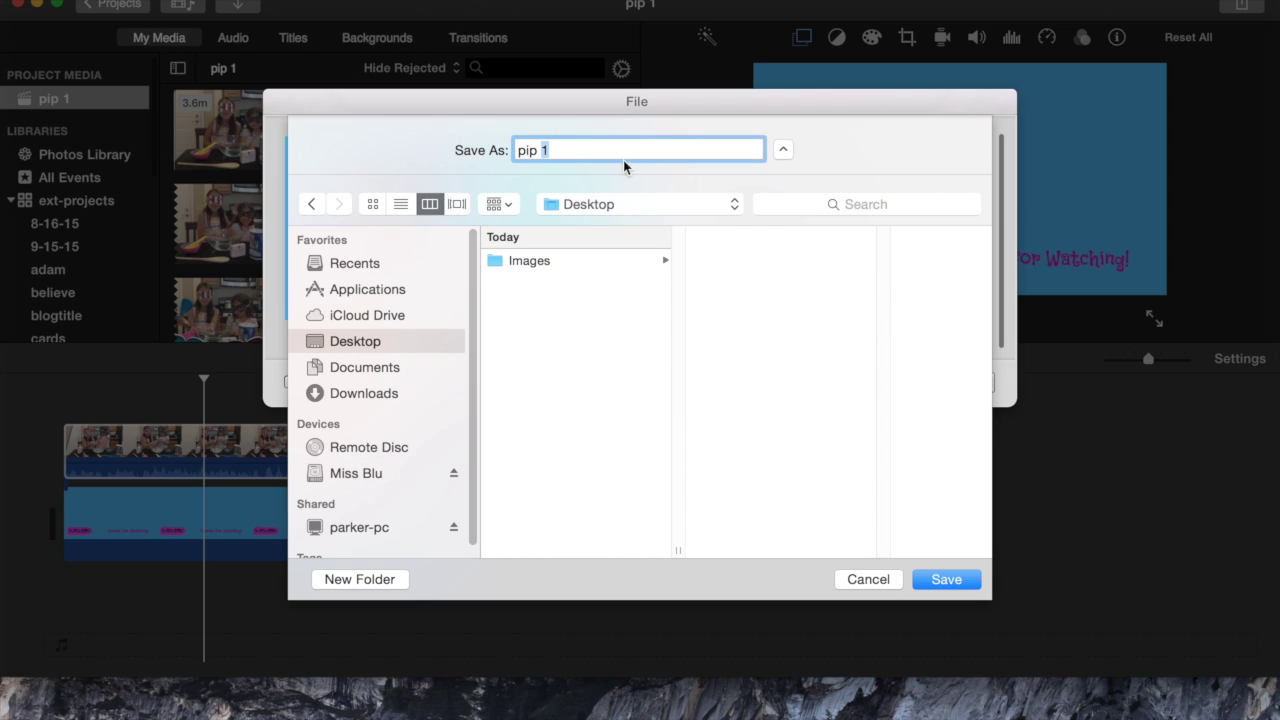
text(2)
click(947, 580)
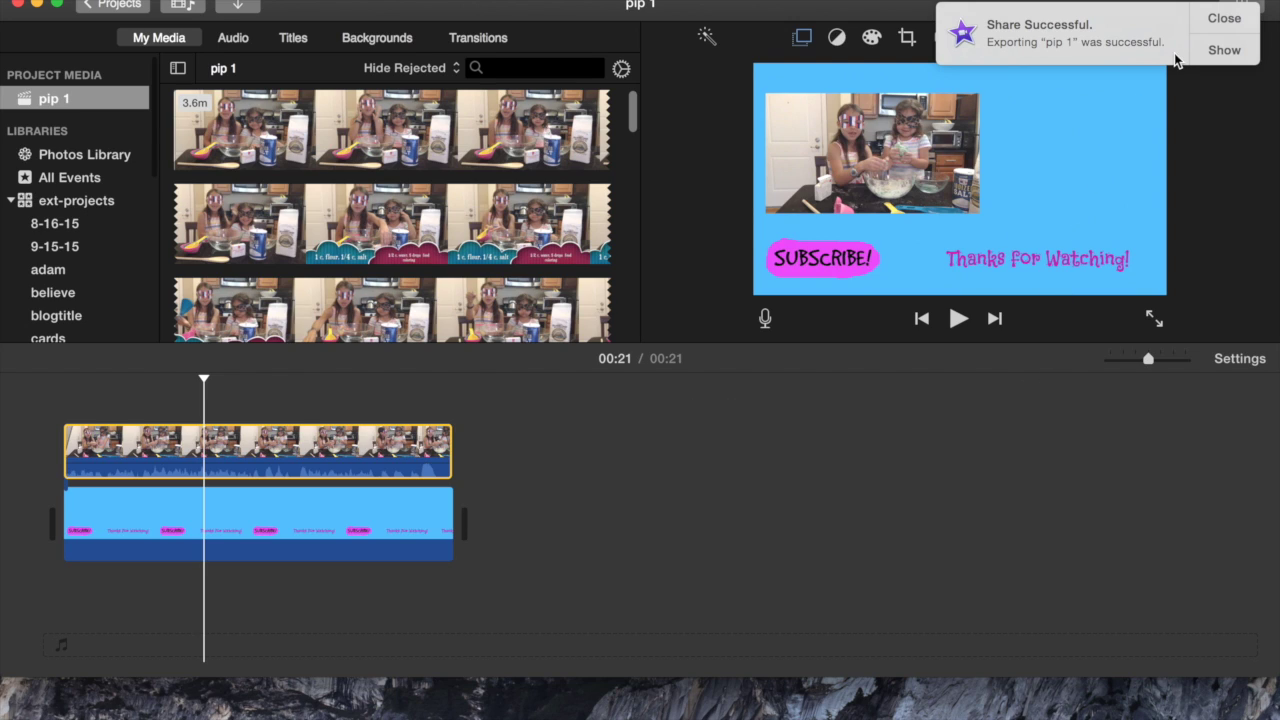
click(1210, 24)
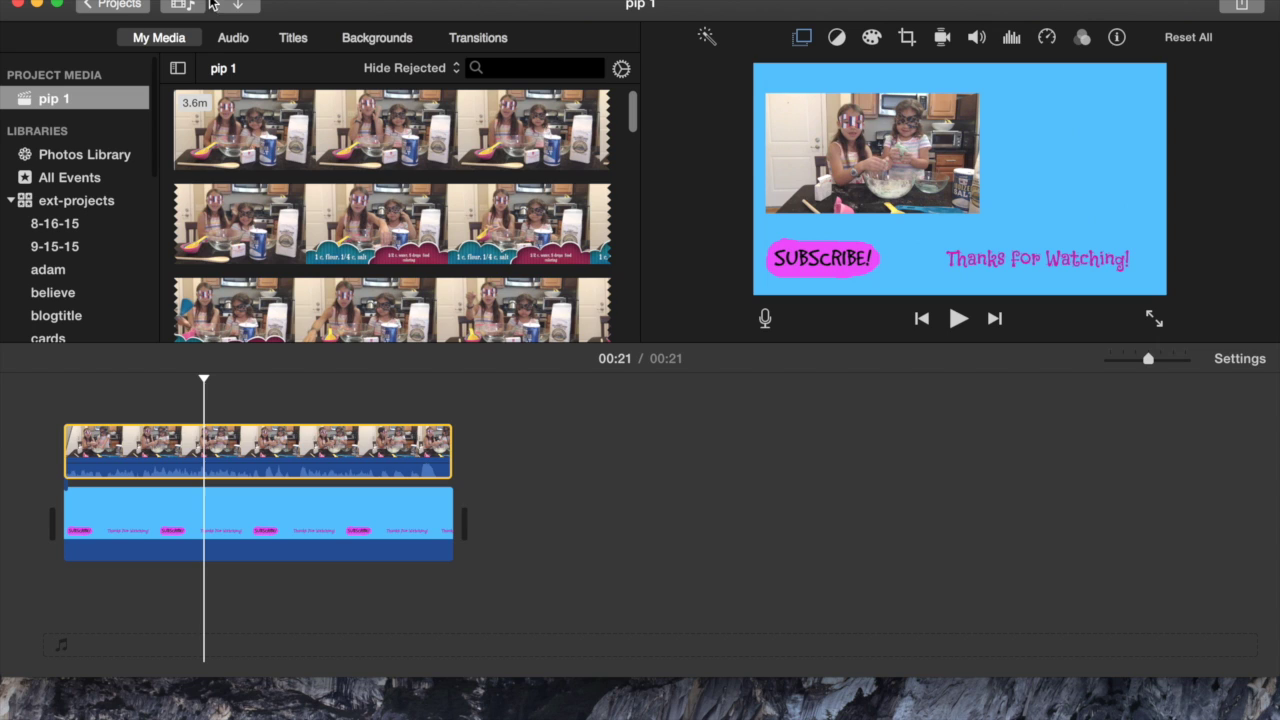
click(238, 10)
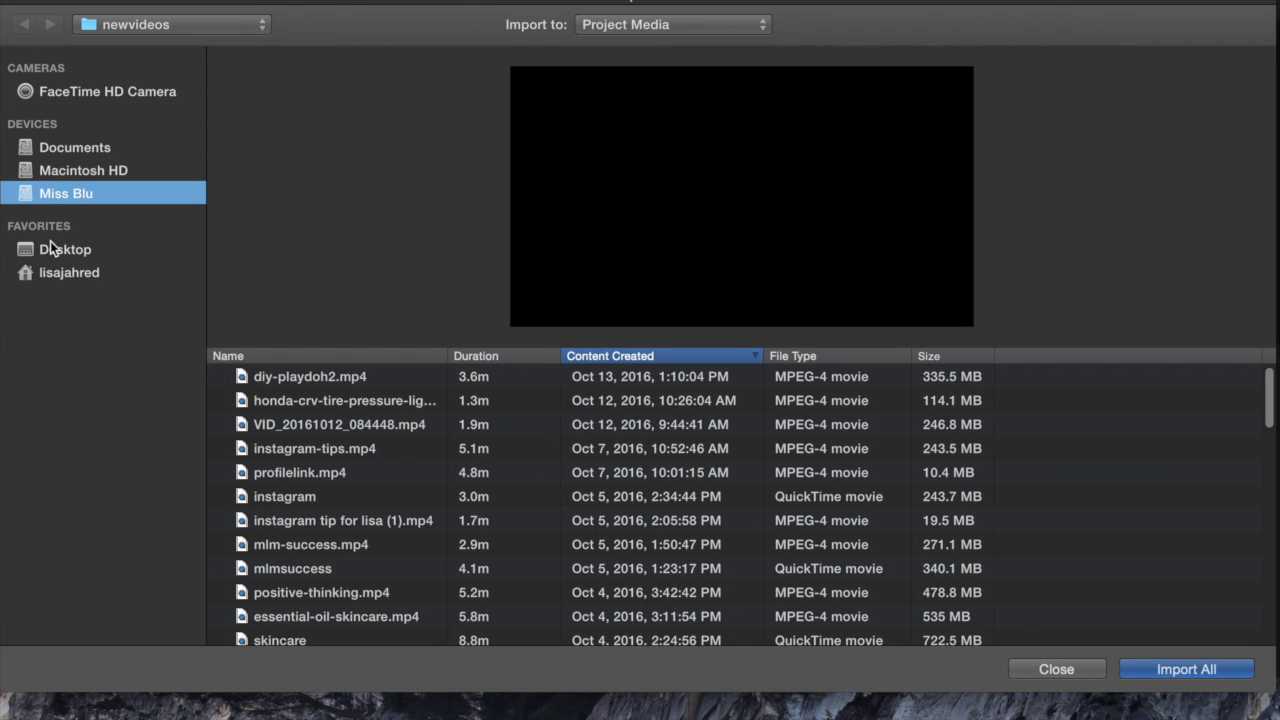
Import pip 2.mp4 from the Desktop into the project media
click(52, 249)
click(281, 377)
key(Return)
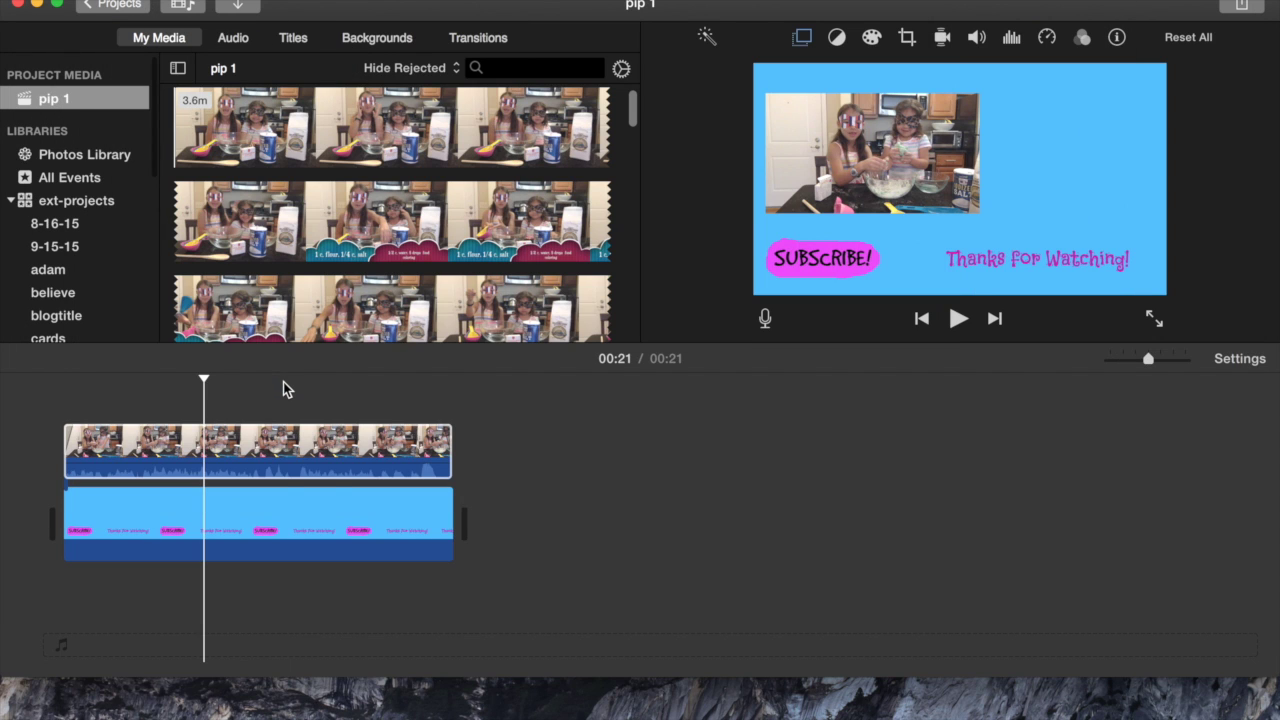
Select both end-screen clips in the timeline and delete them
drag(513, 593, 64, 402)
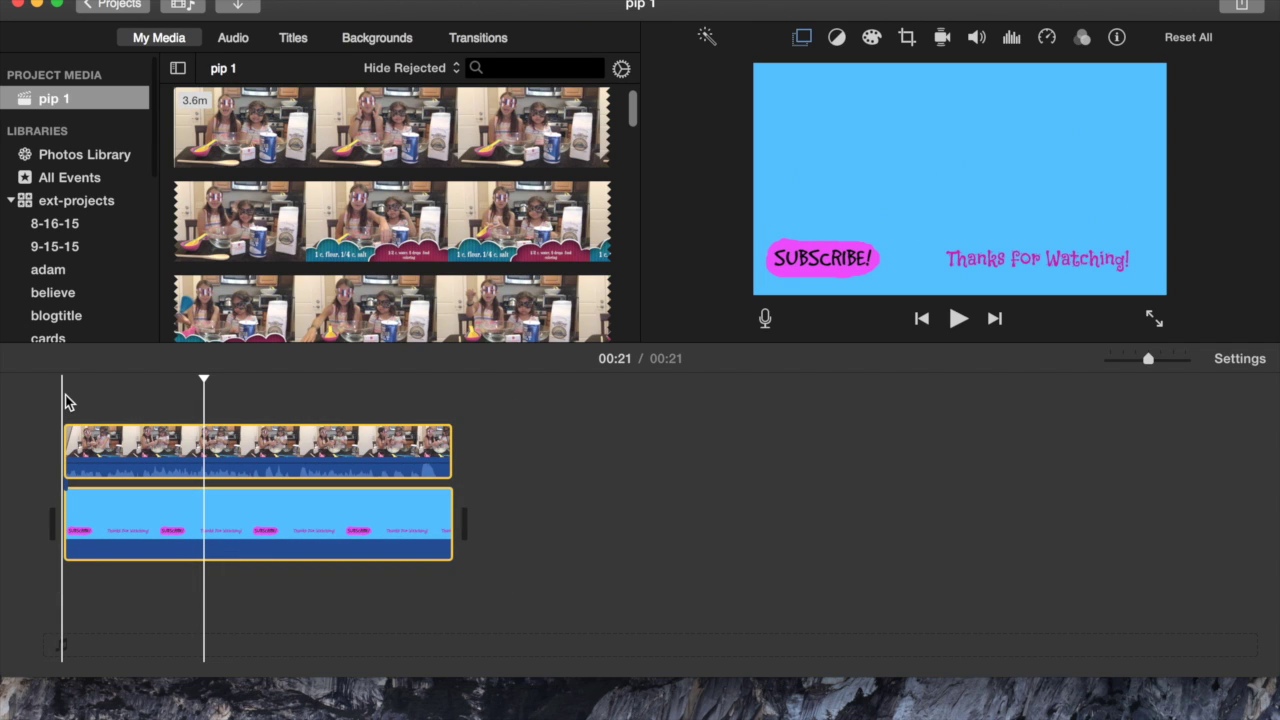
key(Delete)
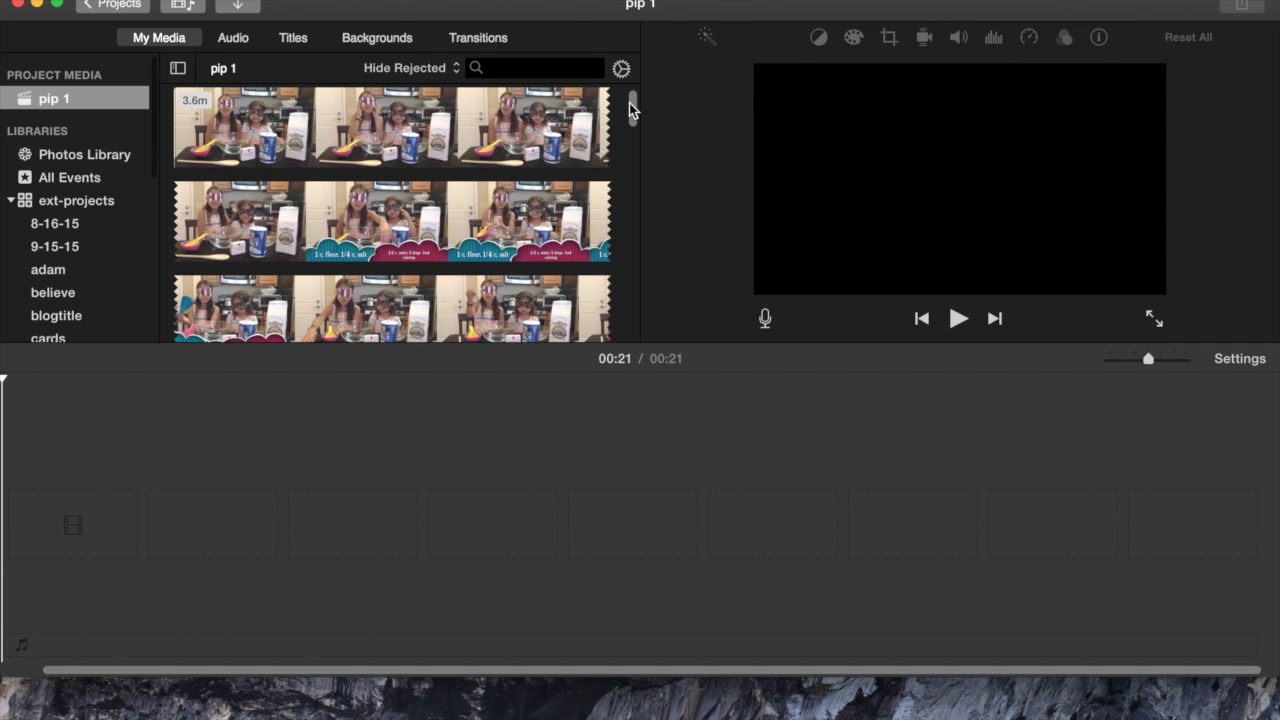
drag(630, 104, 636, 319)
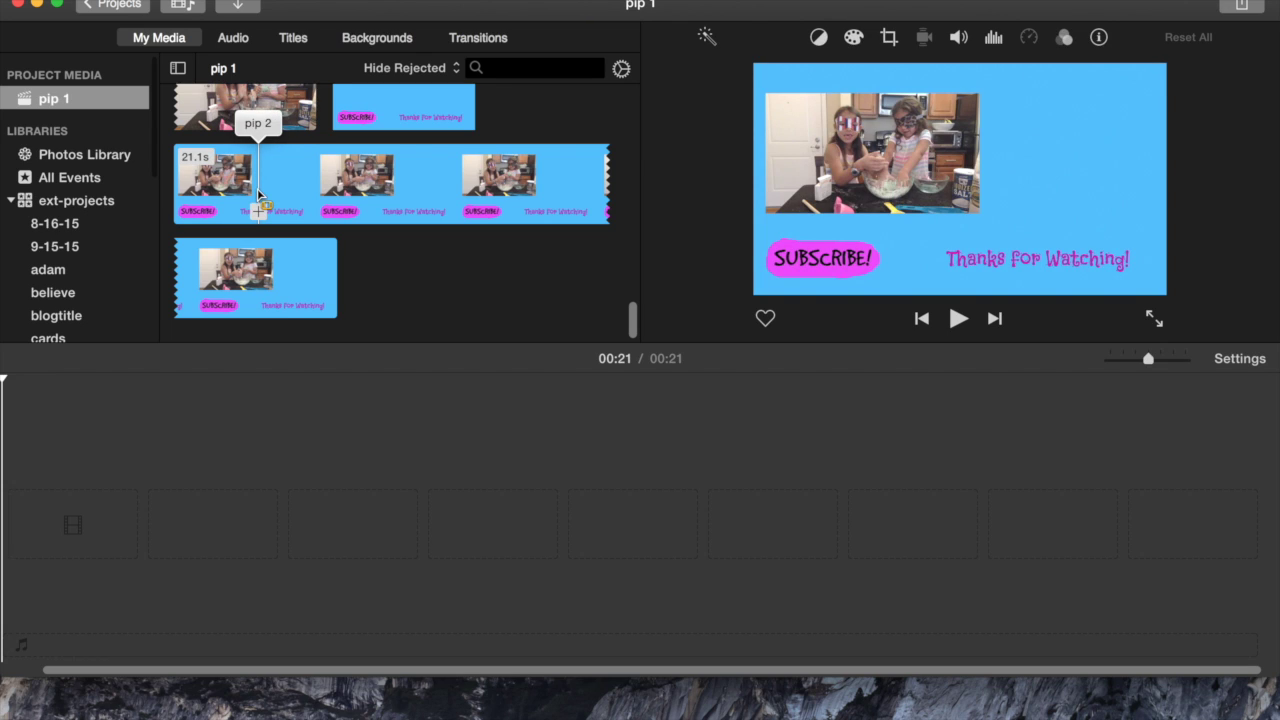
Place the entire pip 2 clip into the empty timeline and play it back to check
right_click(265, 188)
click(285, 225)
drag(285, 218, 224, 502)
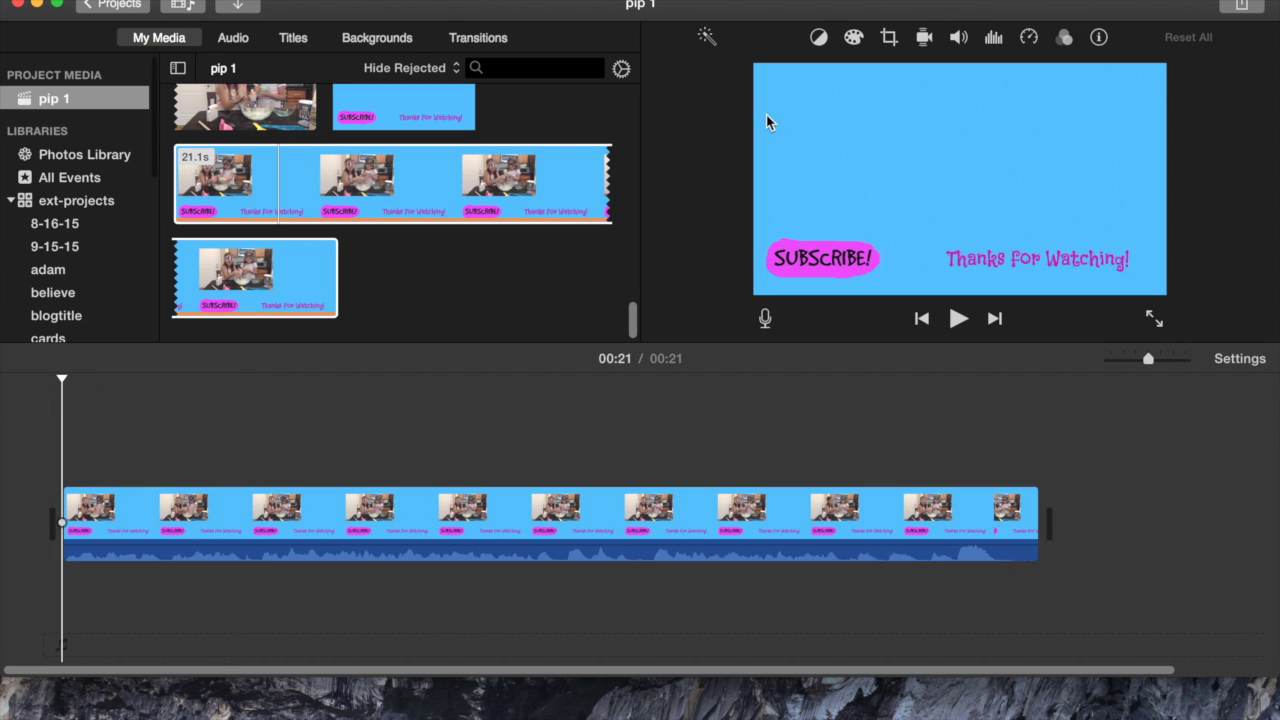
click(957, 321)
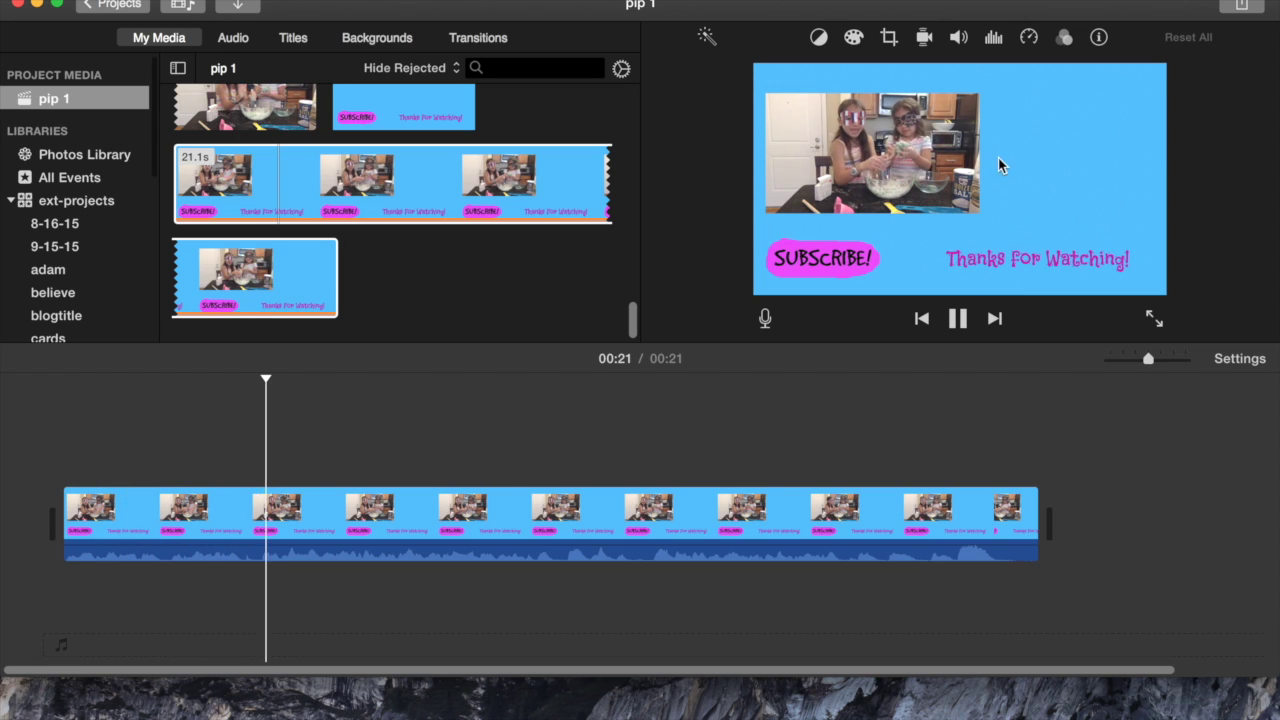
click(958, 319)
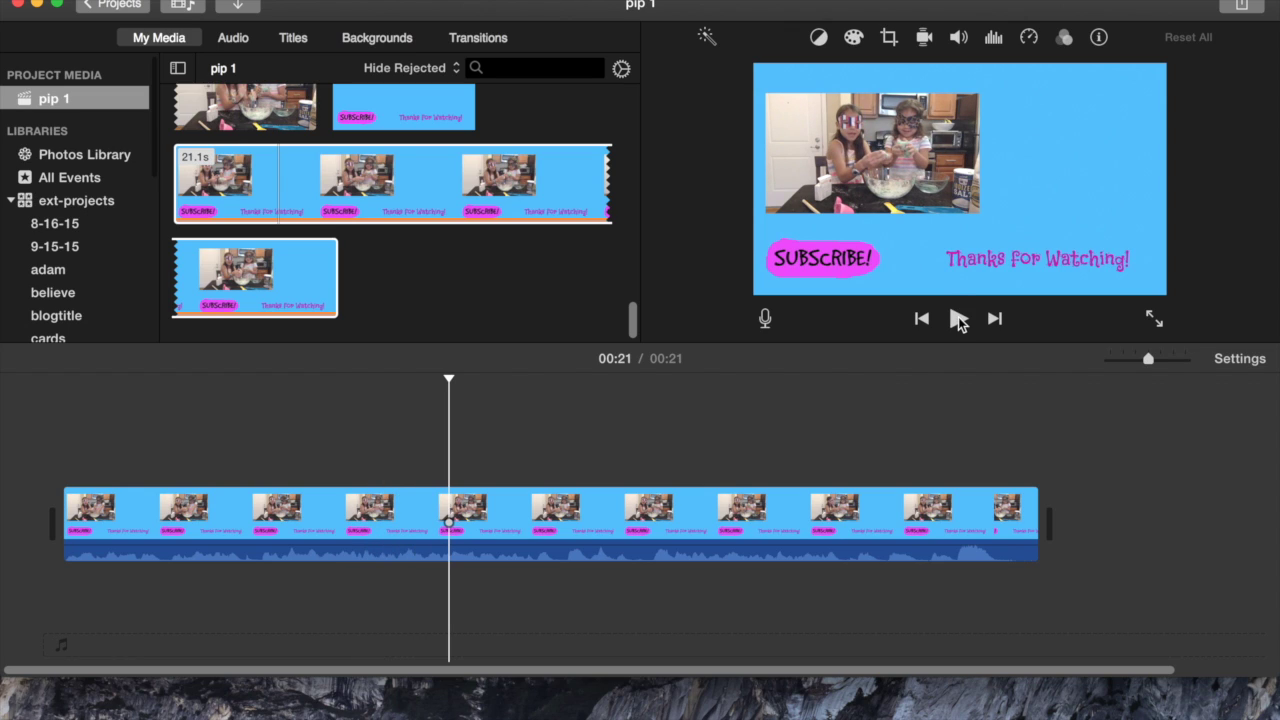
click(240, 8)
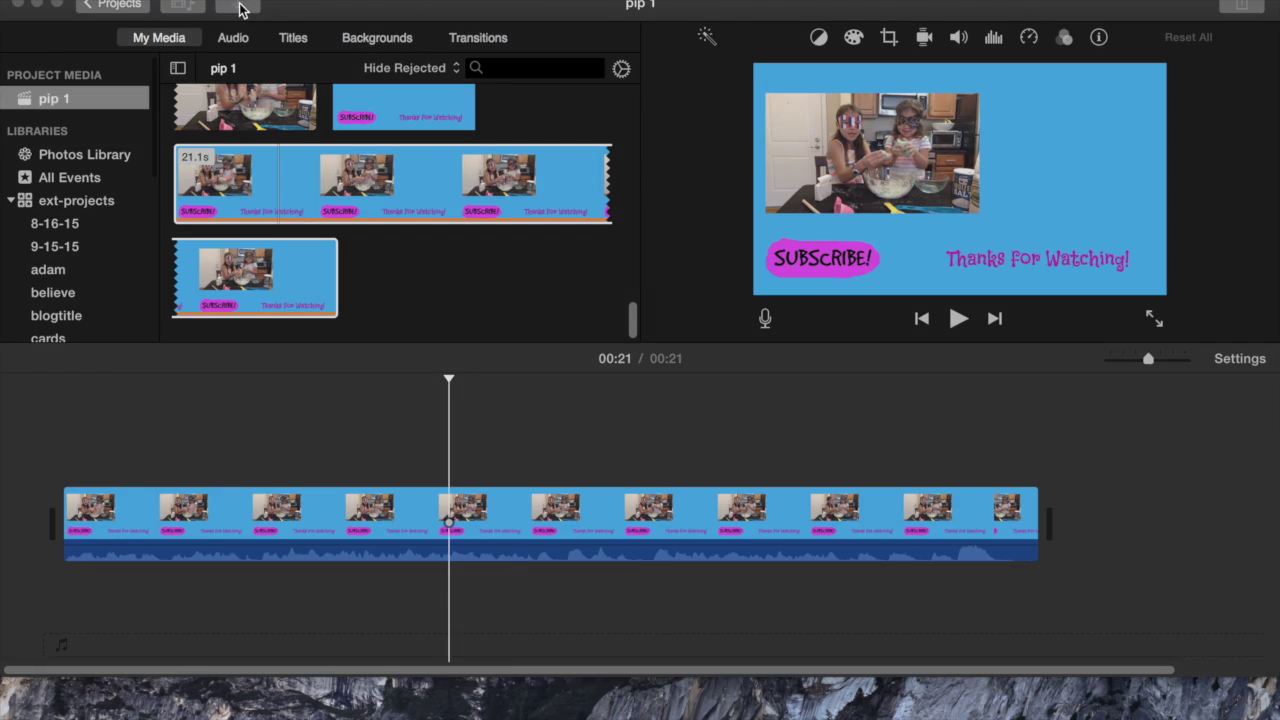
Import art-project-fun.mp4 from the external drive's funplay folder
click(44, 195)
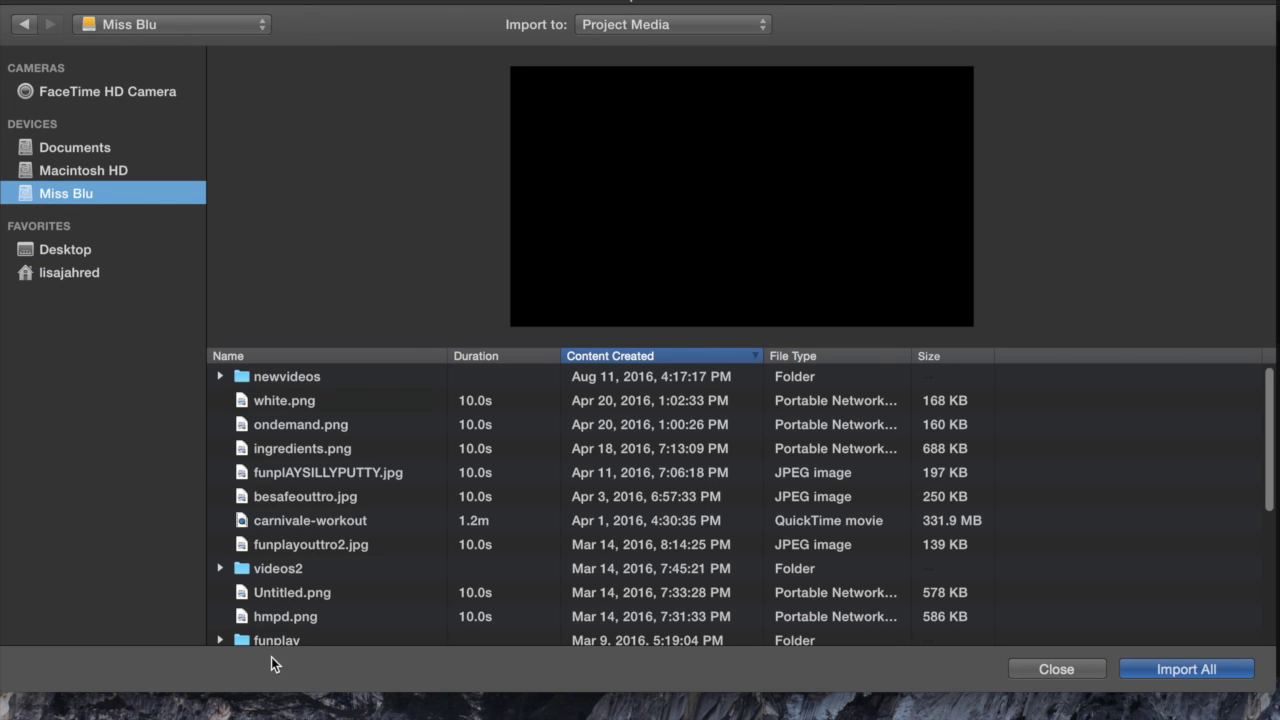
double_click(268, 640)
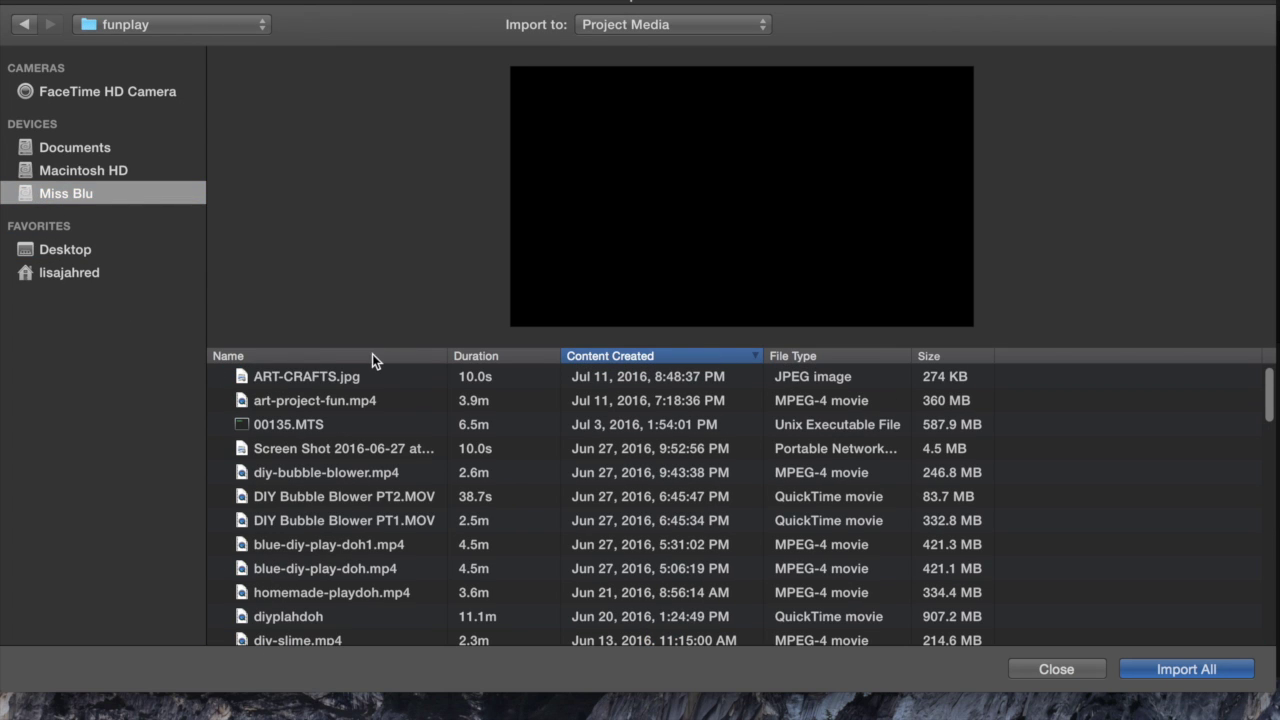
click(319, 404)
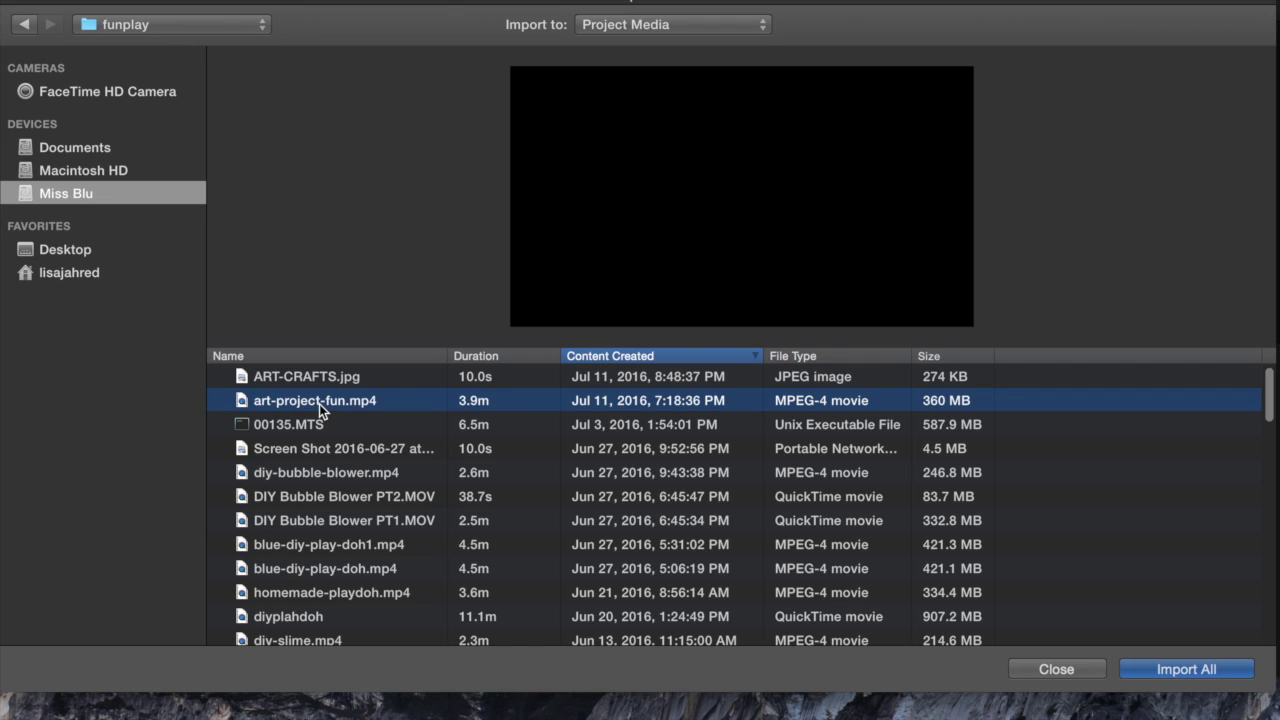
key(Return)
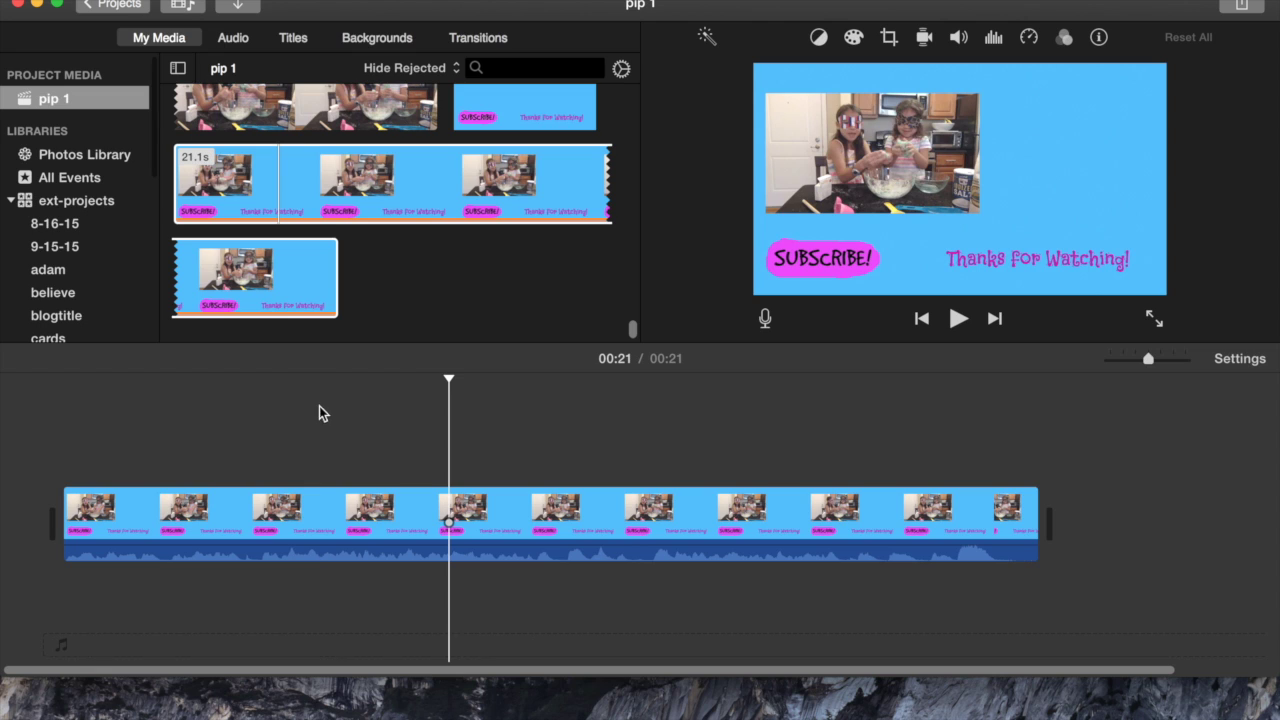
drag(633, 324, 626, 79)
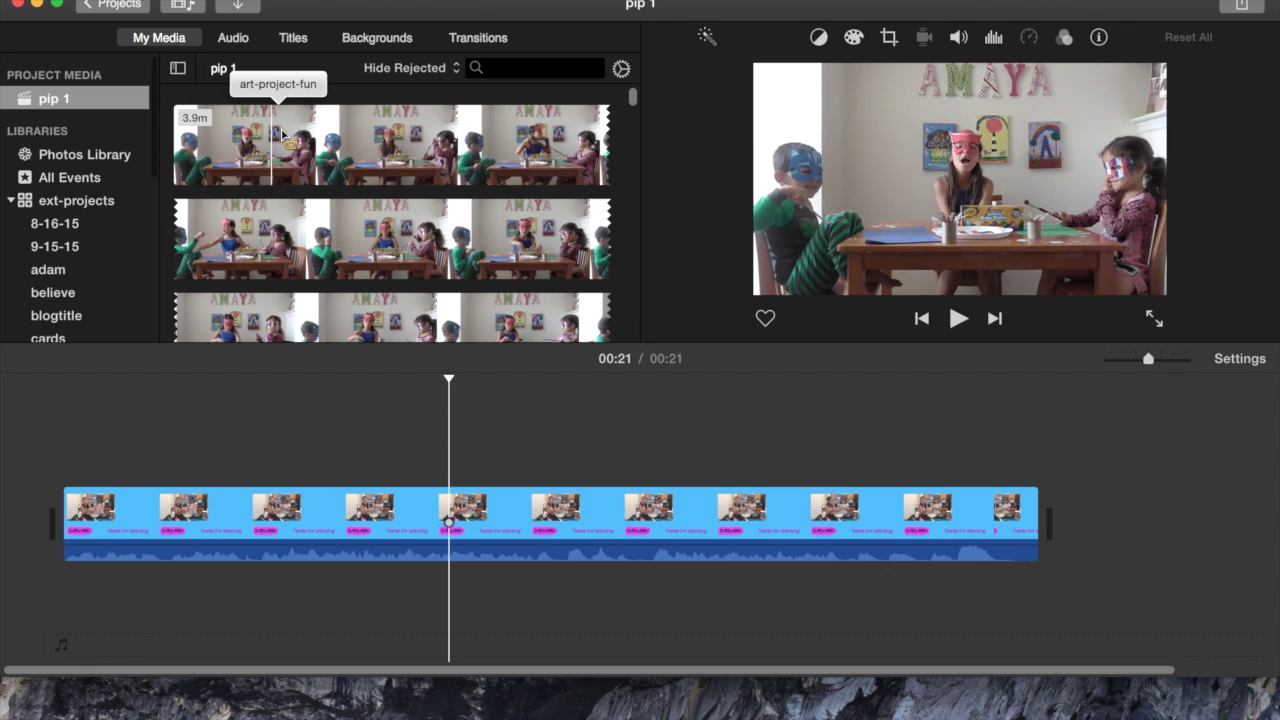
Add the art-project-fun clip after the pip 2 clip, extending the project to 00:42
drag(292, 210, 1058, 540)
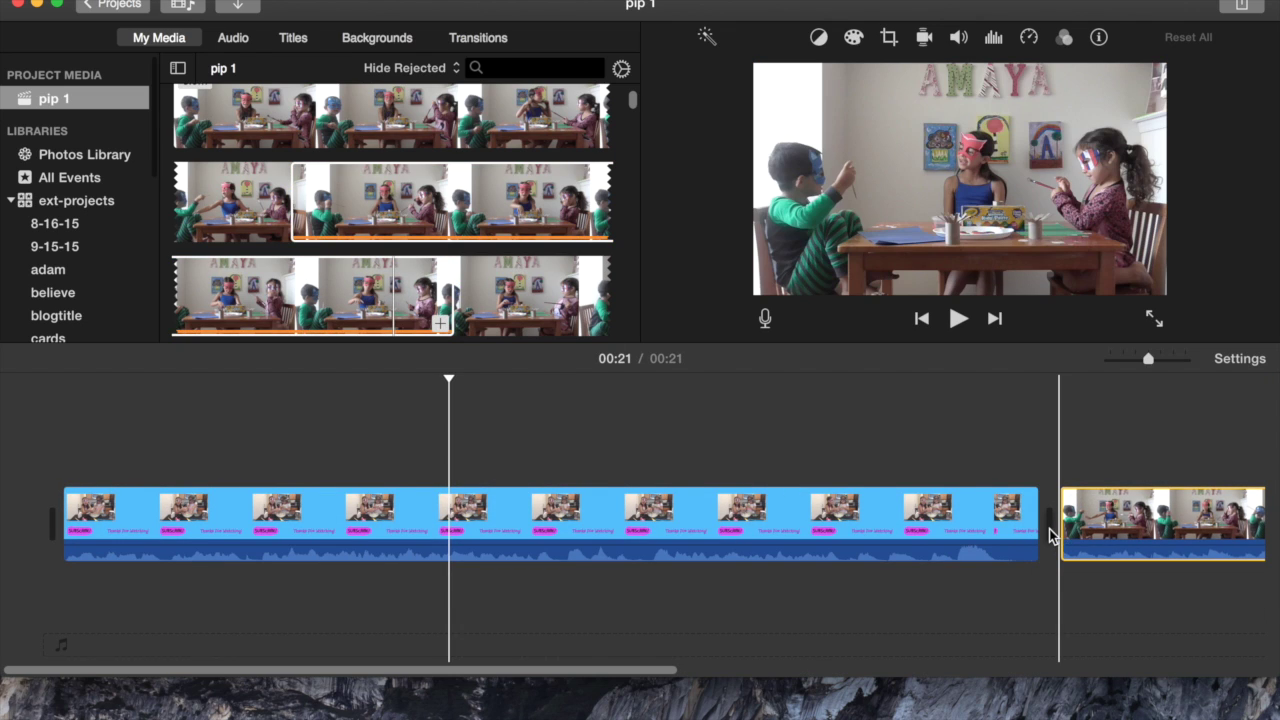
scroll(725, 533, right, 5)
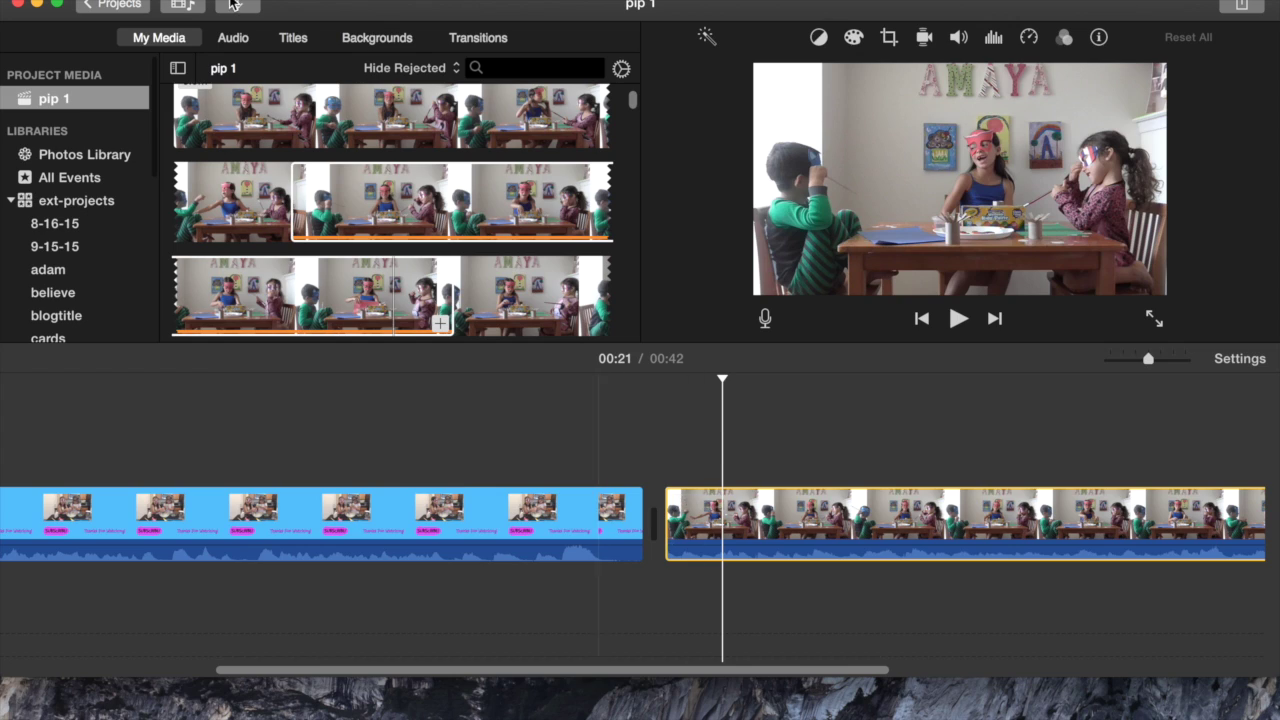
click(265, 0)
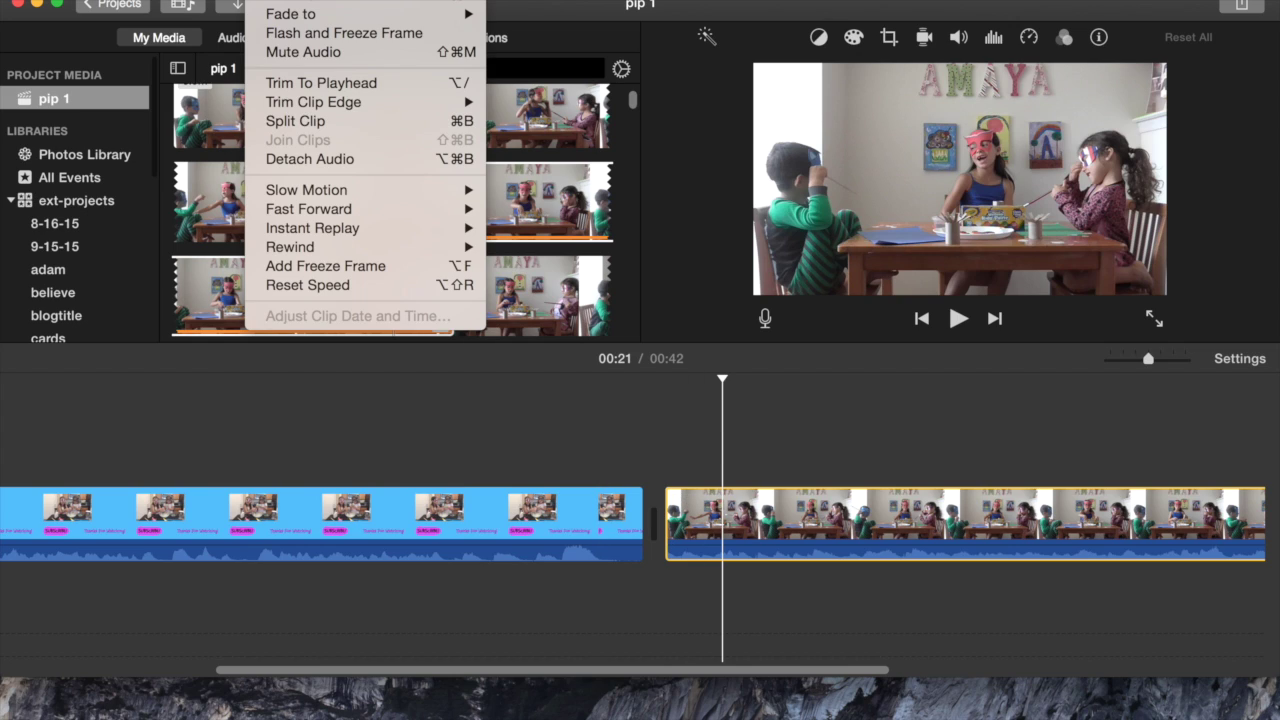
Detach the art-project-fun clip's audio and delete the detached audio clip
click(287, 160)
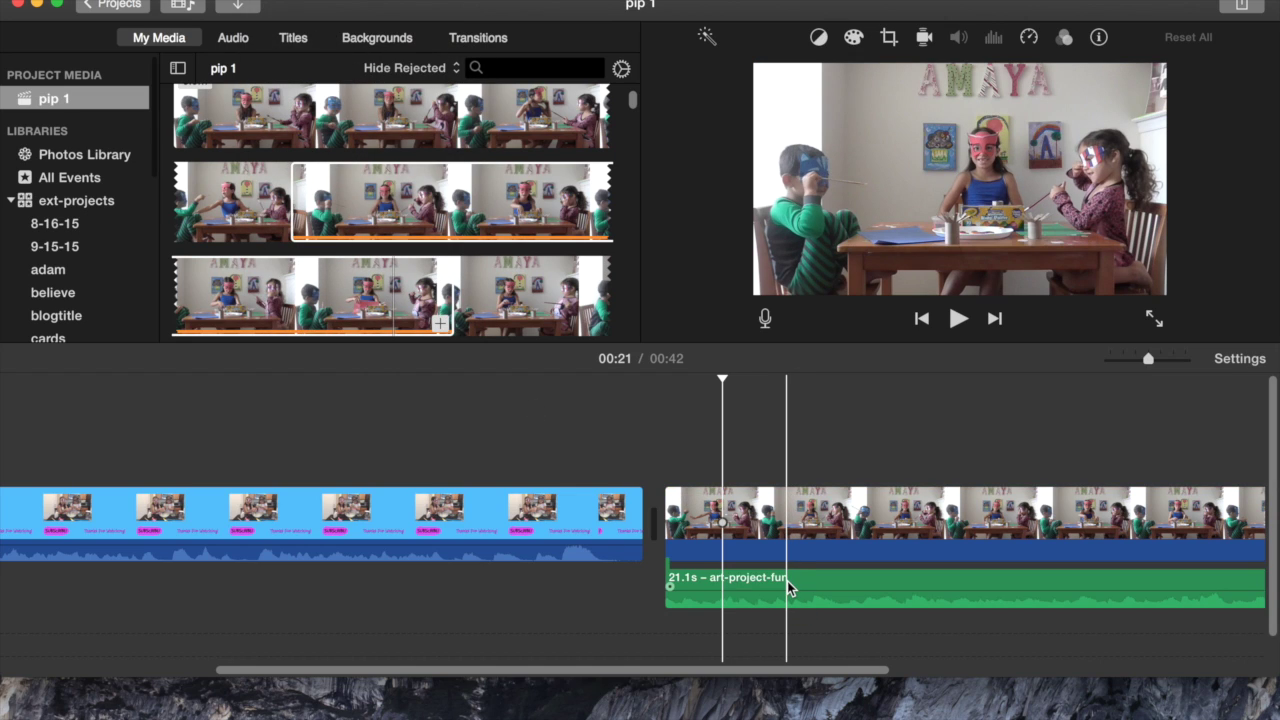
click(787, 583)
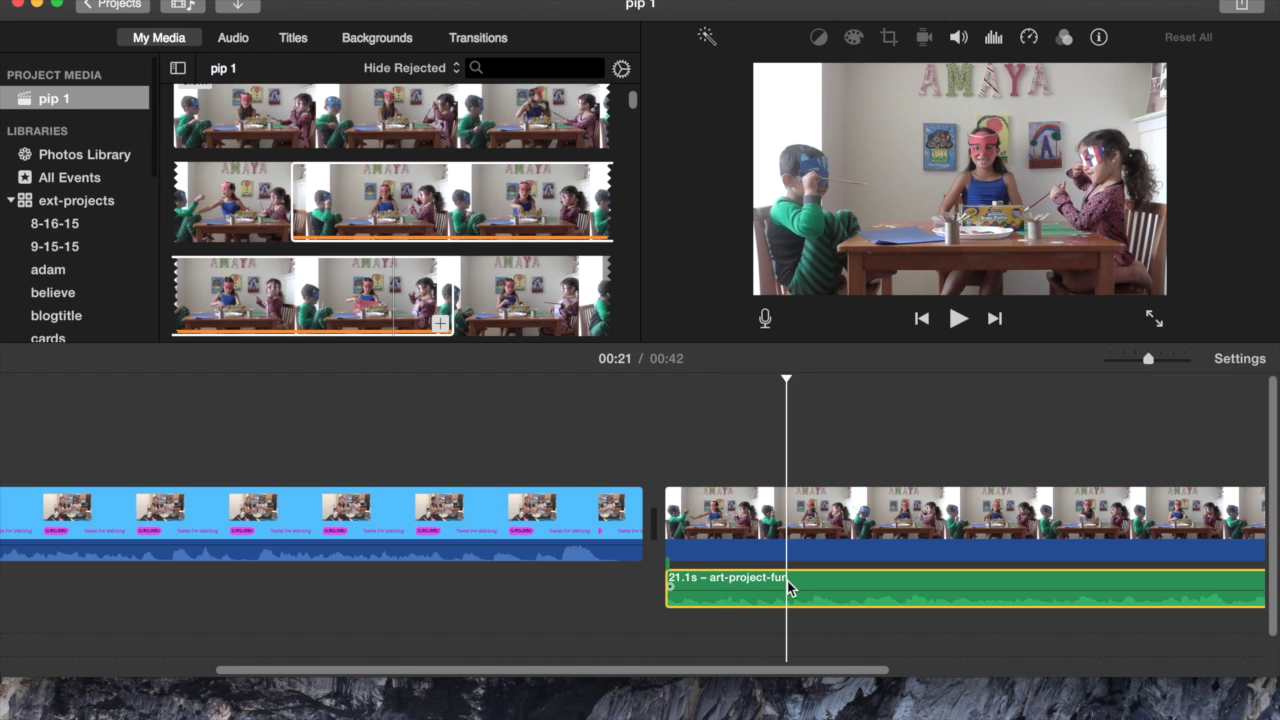
right_click(788, 585)
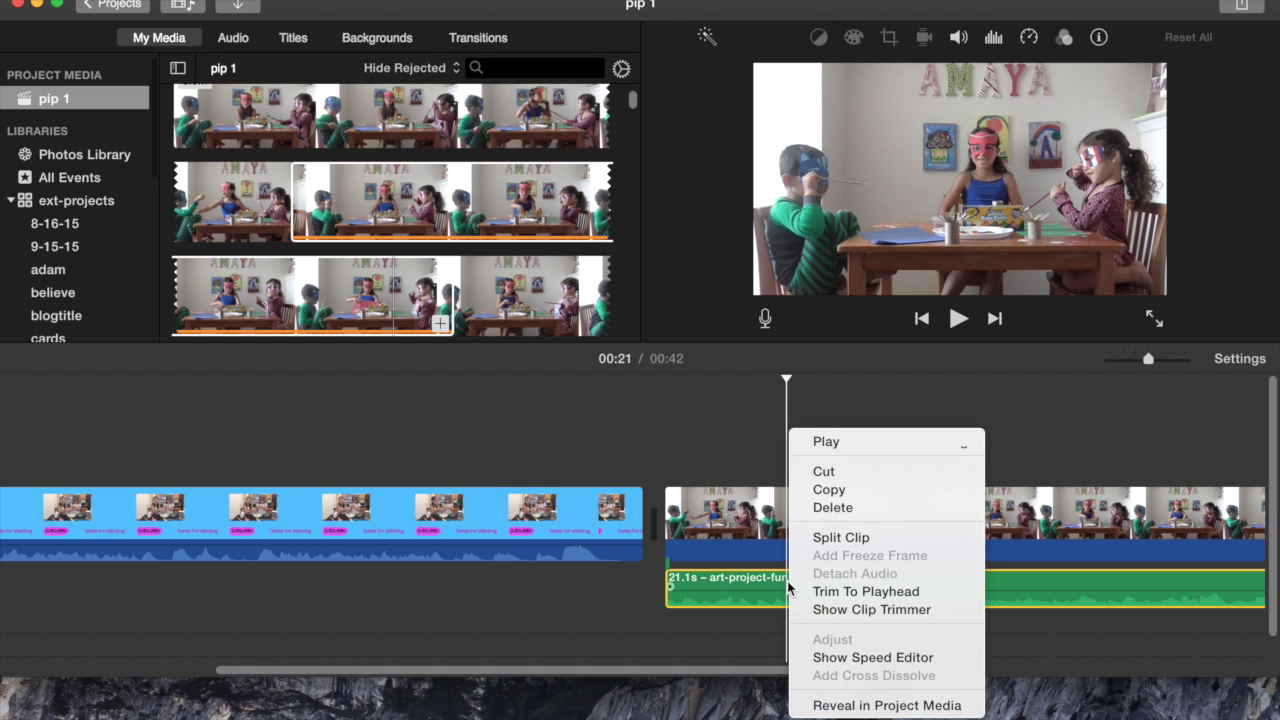
click(832, 507)
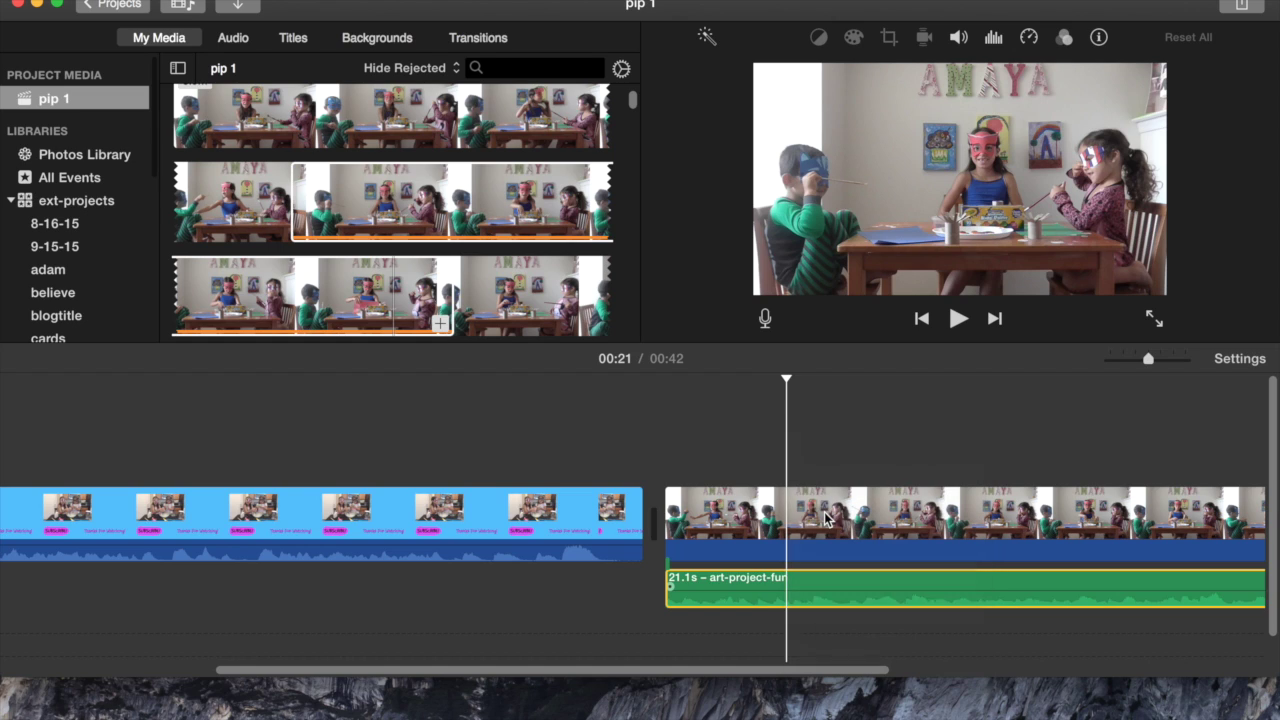
click(720, 540)
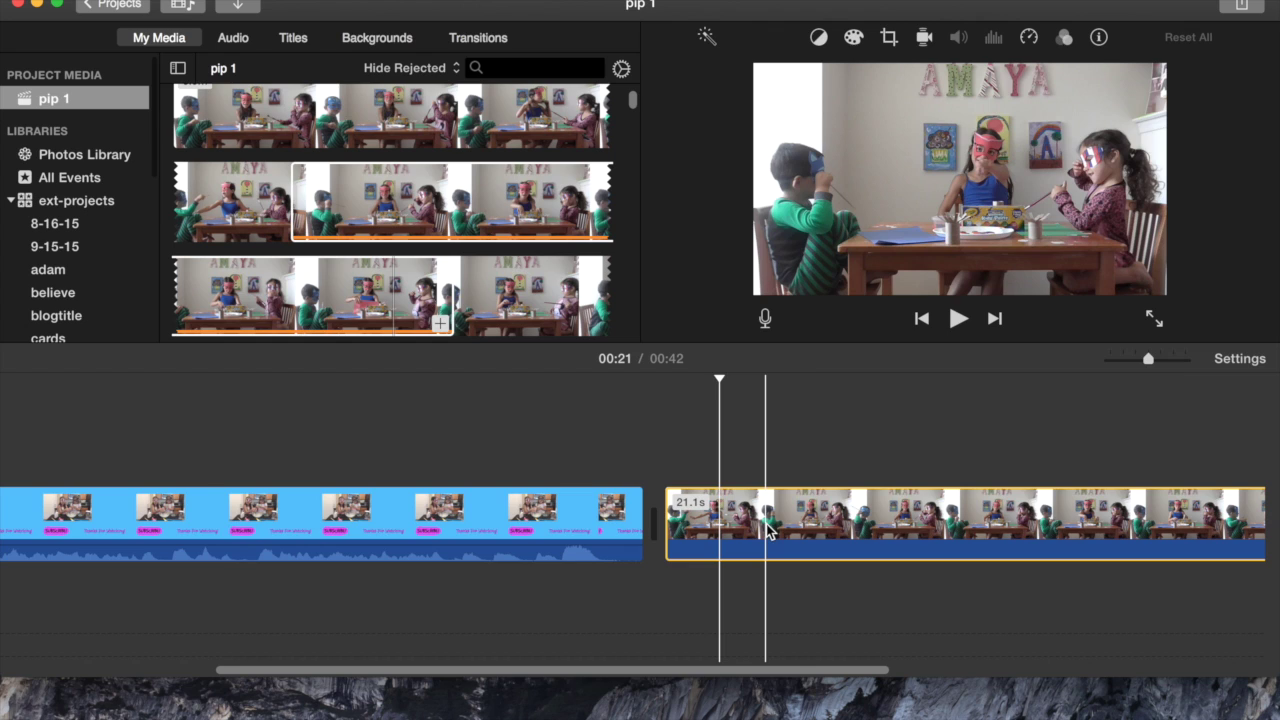
Connect the art-project-fun clip above pip 2, starting at the beginning of the project
drag(743, 671, 666, 674)
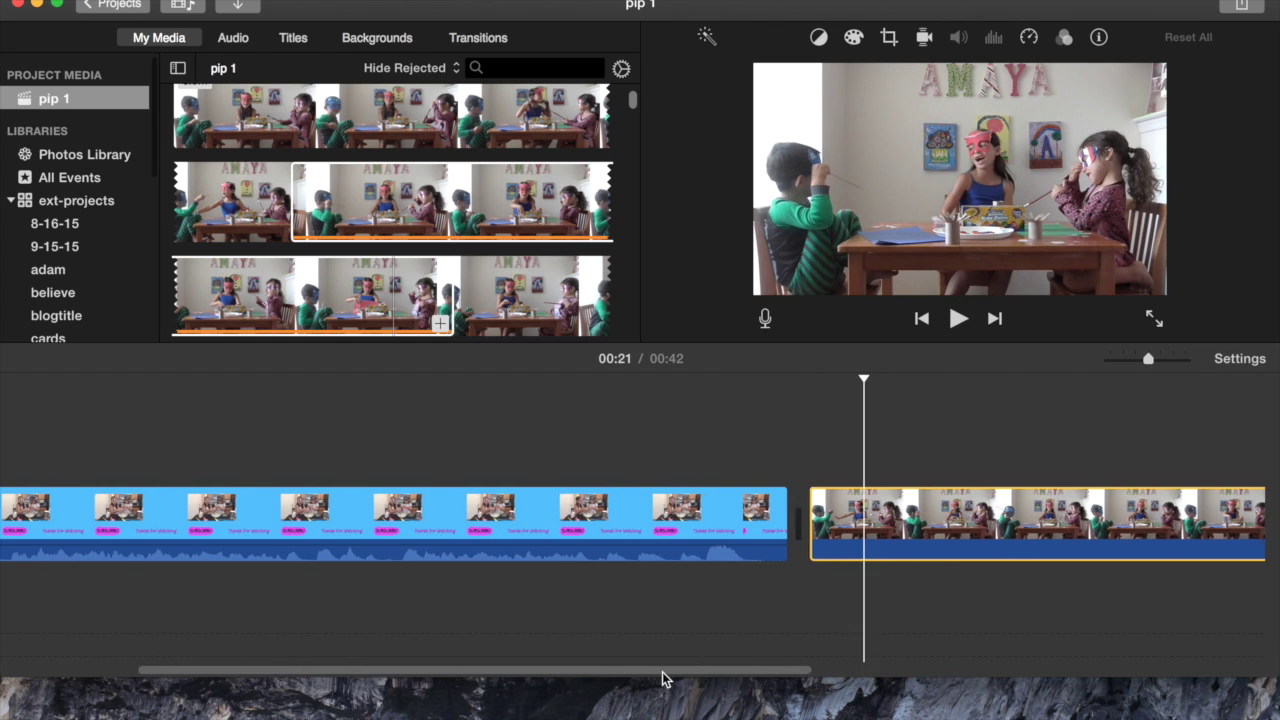
click(935, 530)
drag(938, 535, 20, 465)
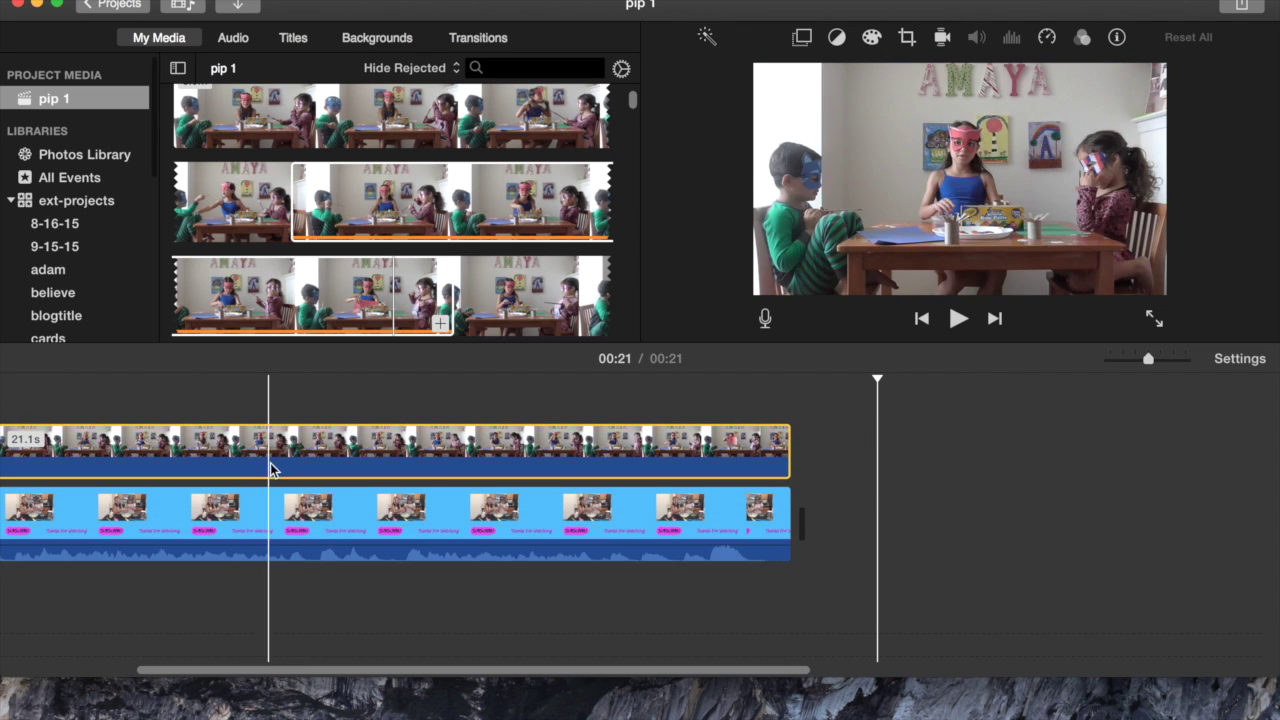
click(399, 455)
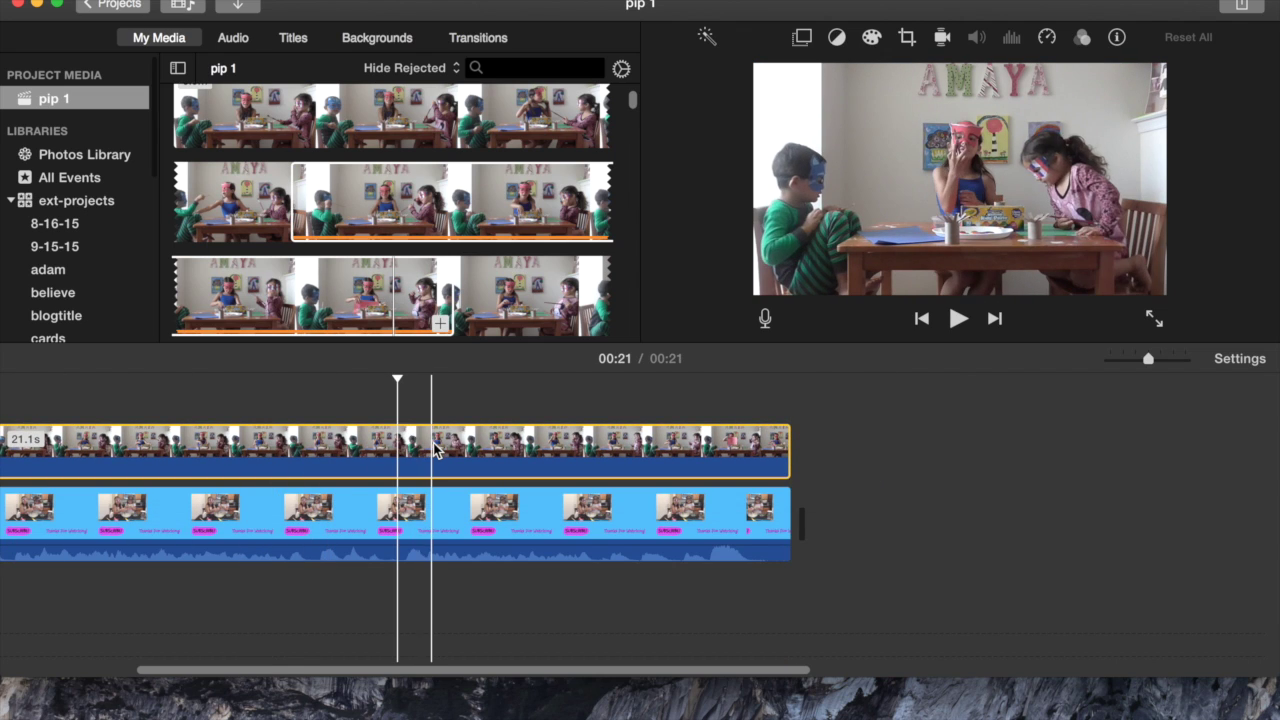
click(803, 39)
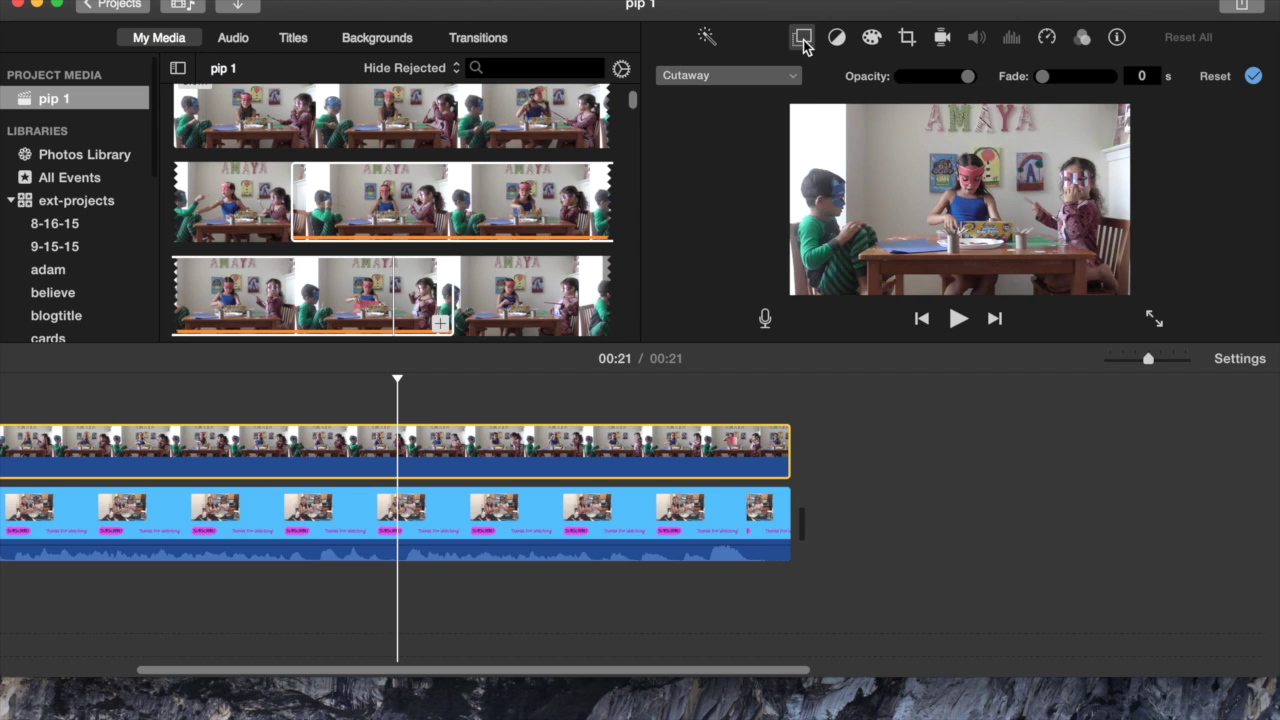
Set the overlay to Picture in Picture and move the inset to the upper right
click(753, 73)
click(748, 145)
drag(1042, 148, 1095, 180)
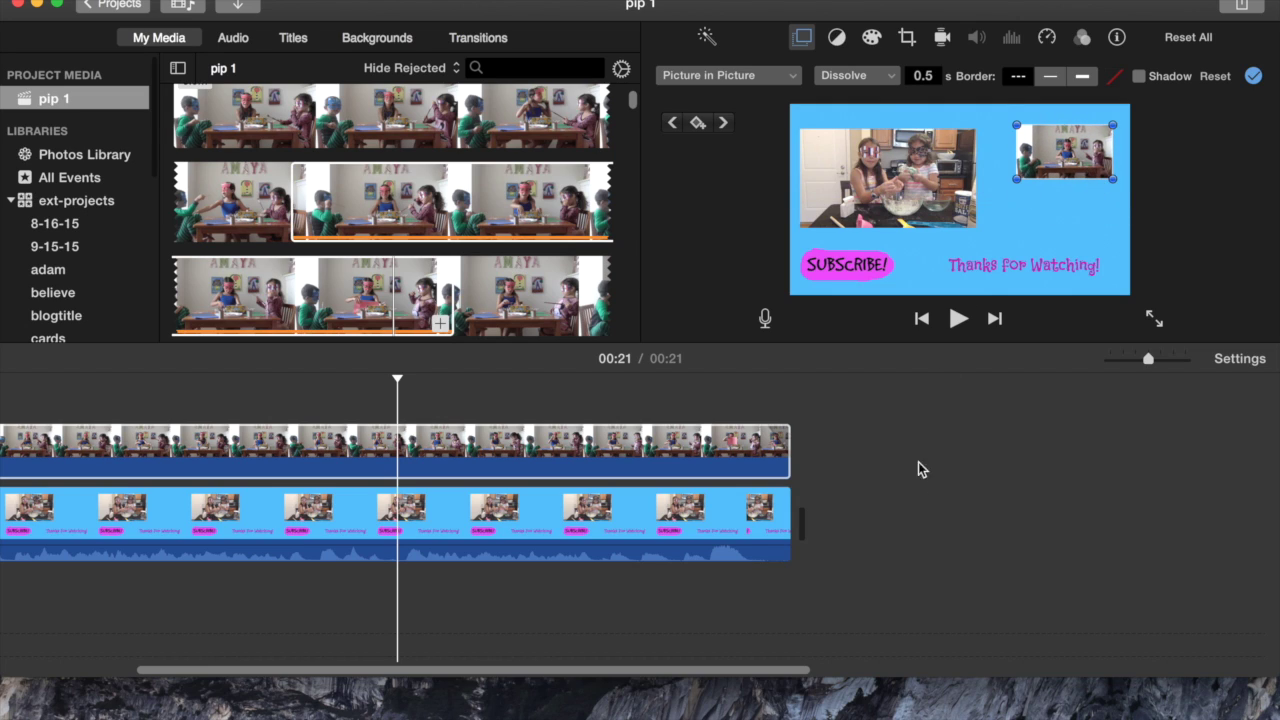
Play the end screen from the start to check the inset placement
drag(700, 669, 400, 680)
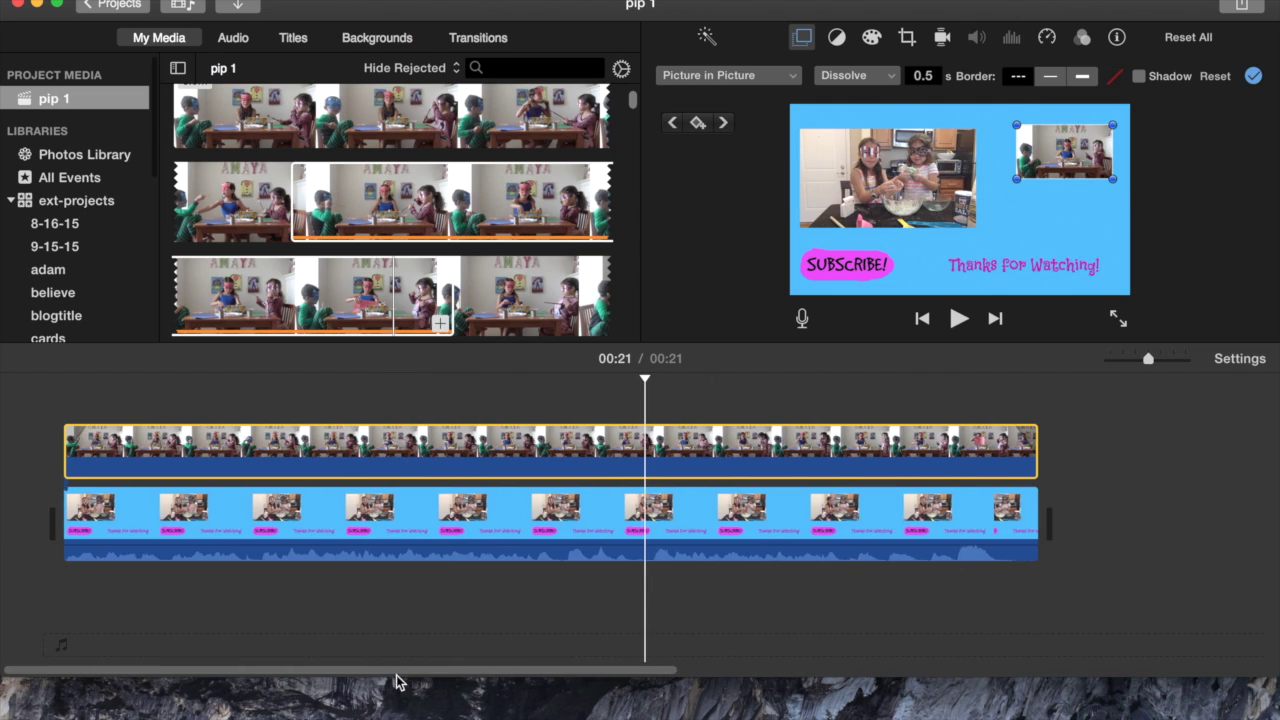
click(58, 388)
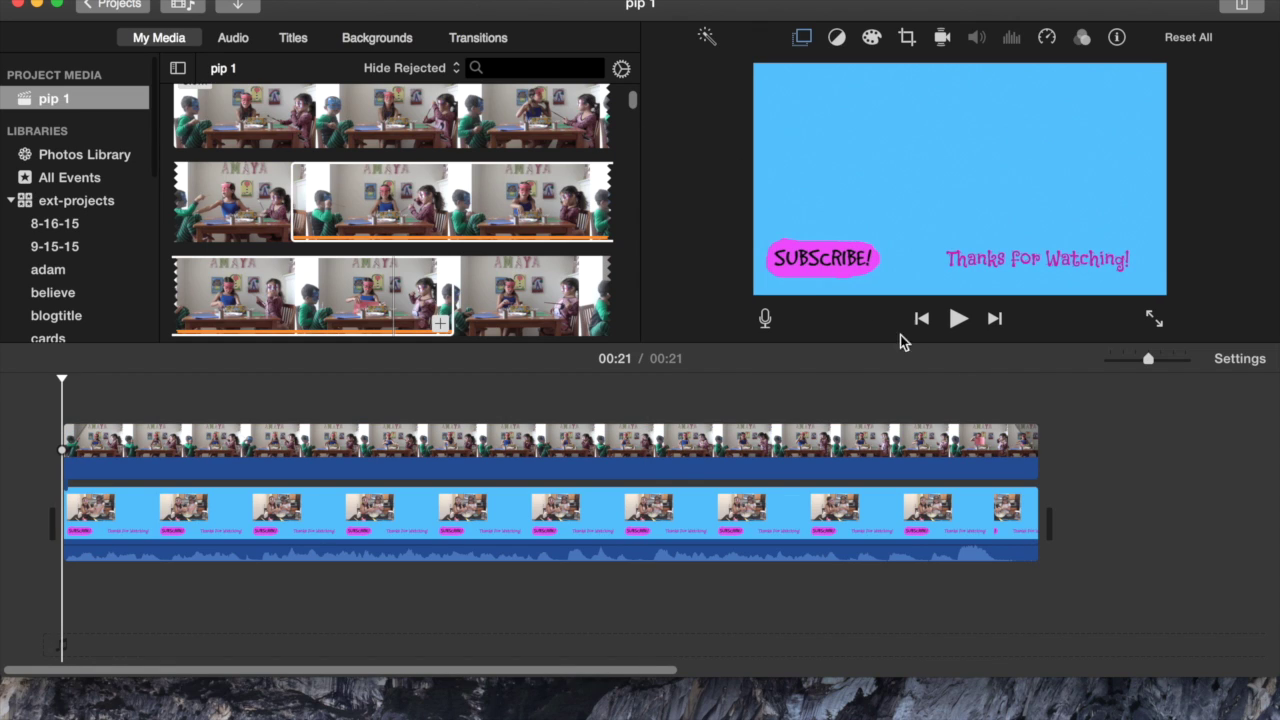
click(959, 318)
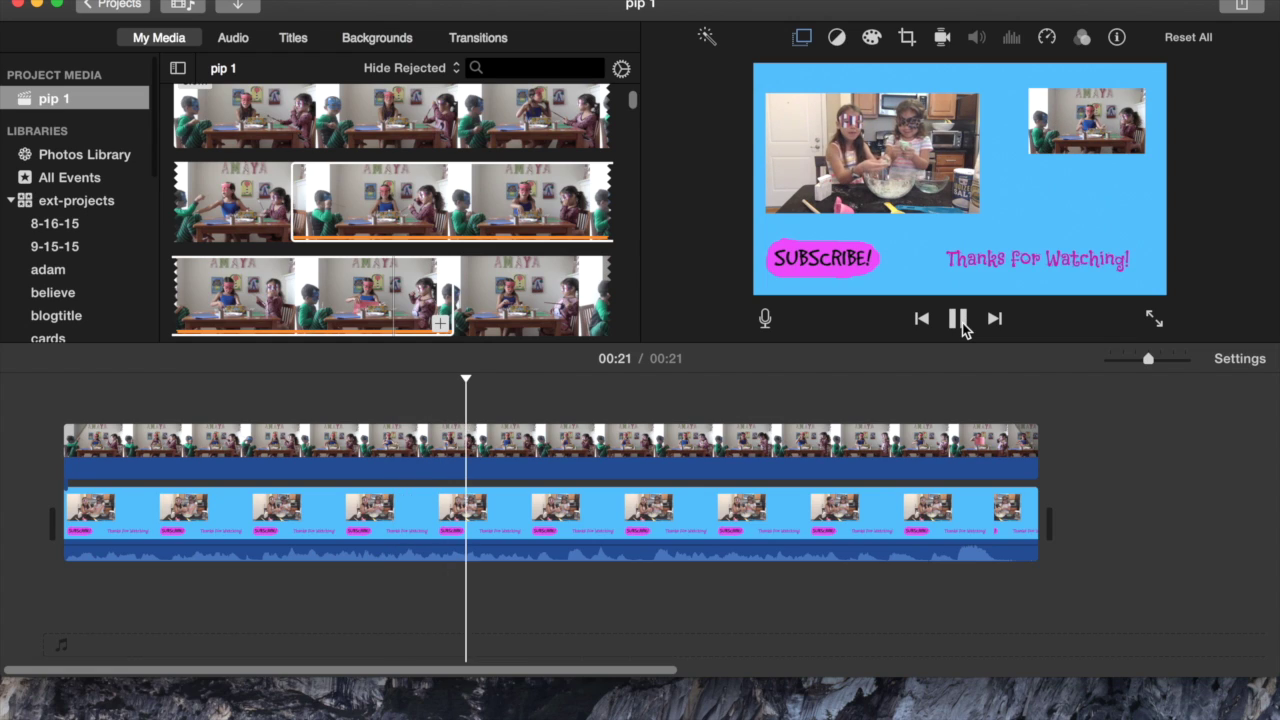
click(959, 319)
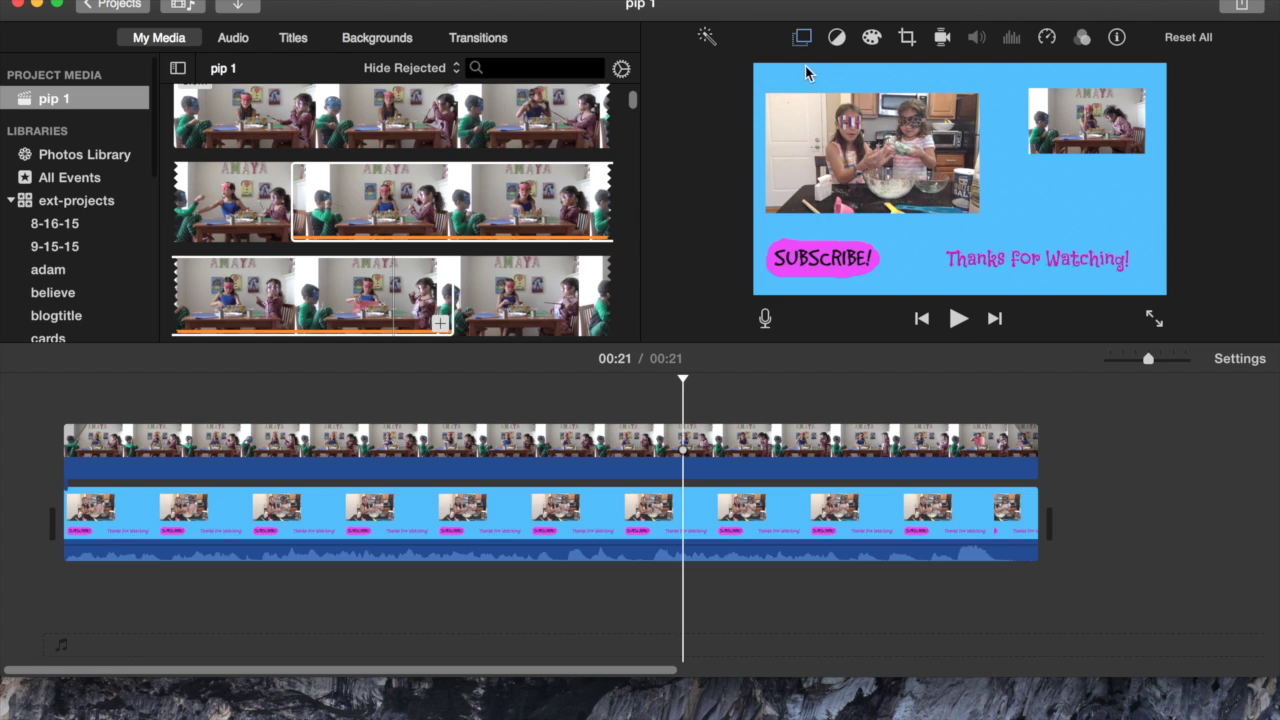
click(802, 40)
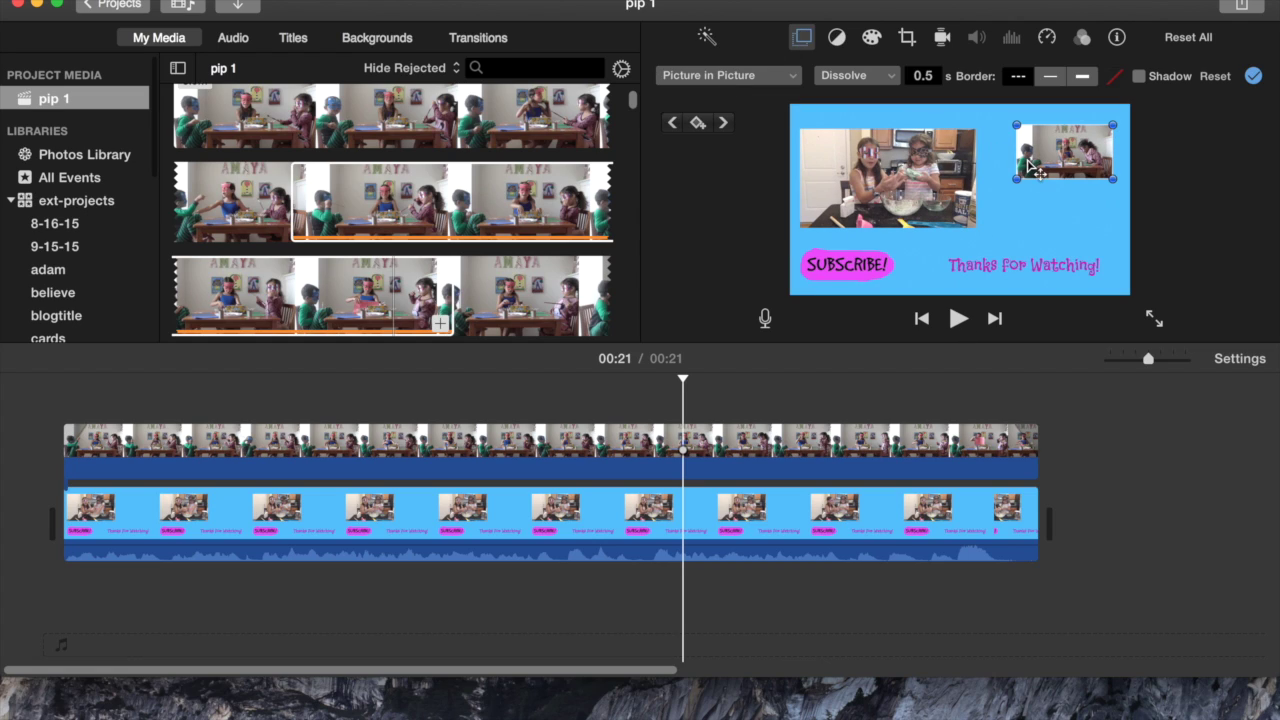
Shrink the picture-in-picture inset slightly to fit the top-right frame
drag(1113, 179, 1078, 158)
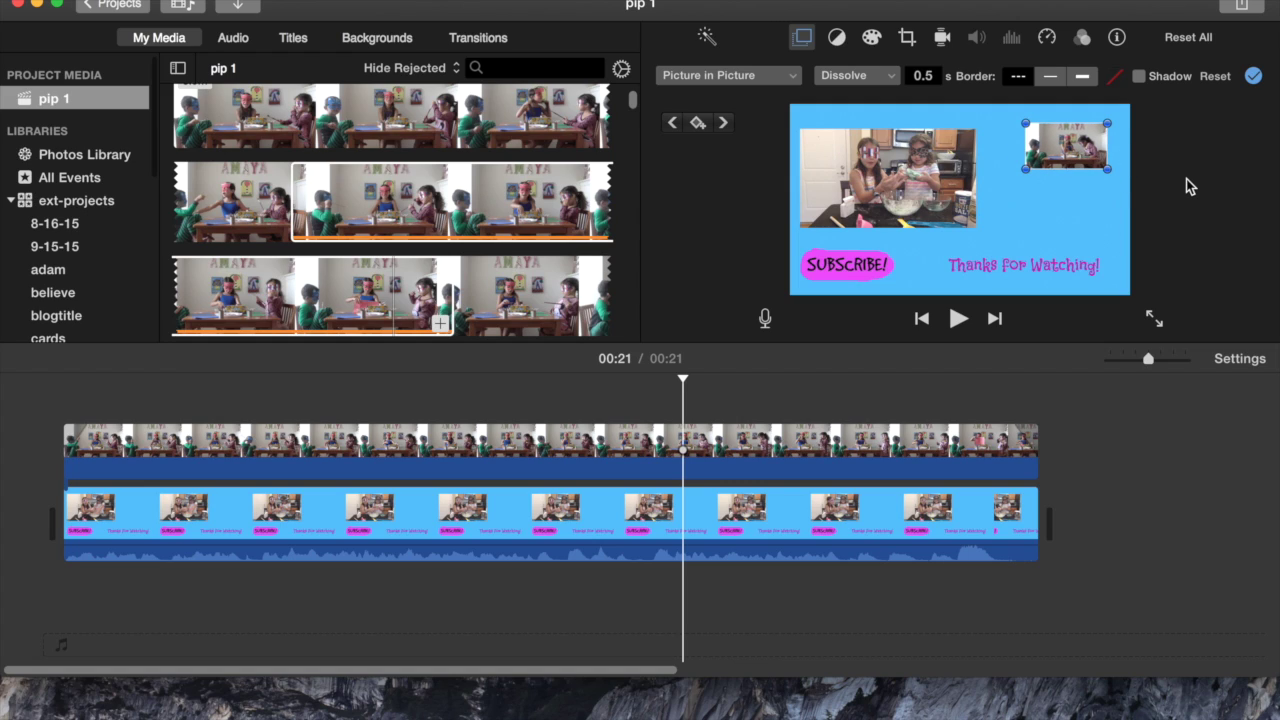
click(692, 390)
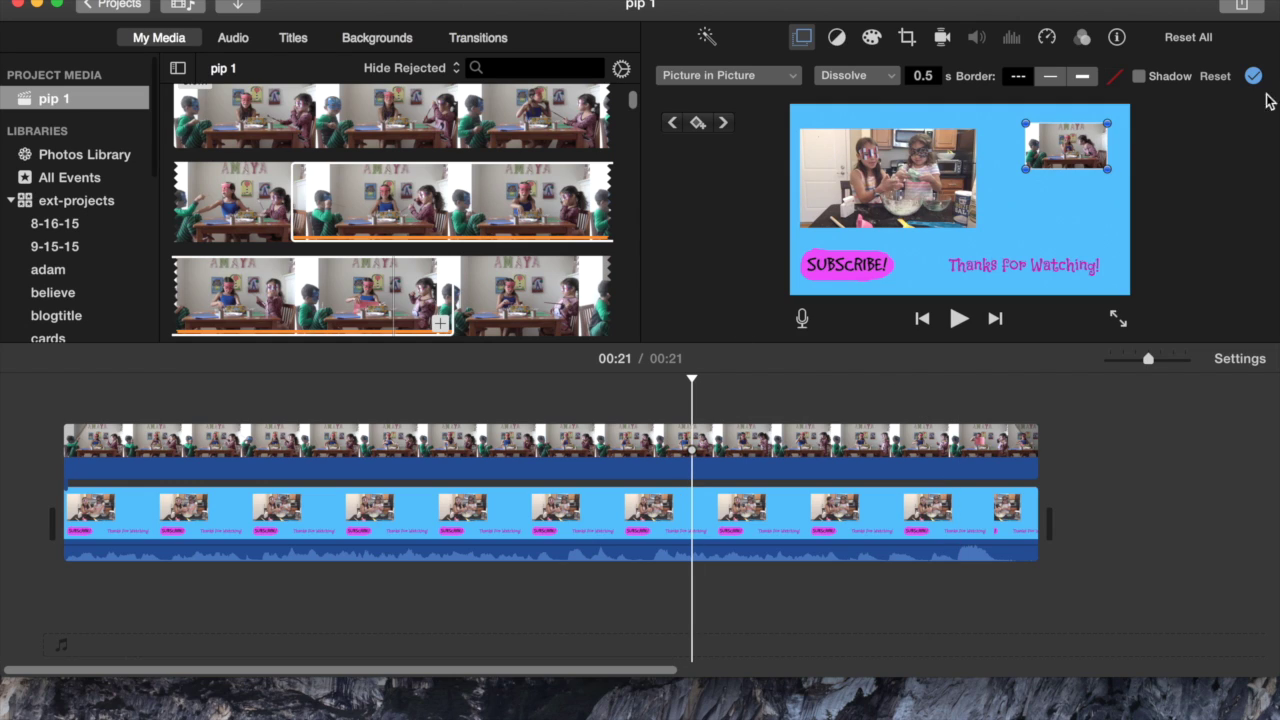
click(350, 528)
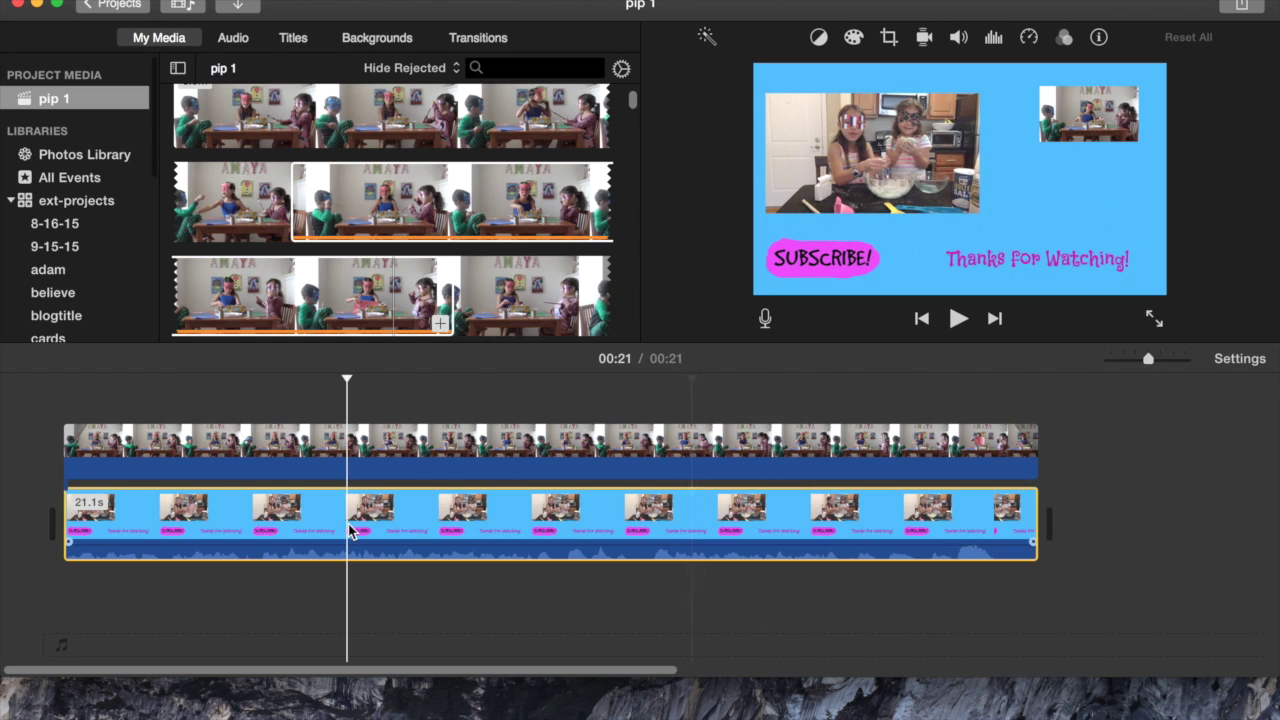
click(1242, 8)
click(1172, 204)
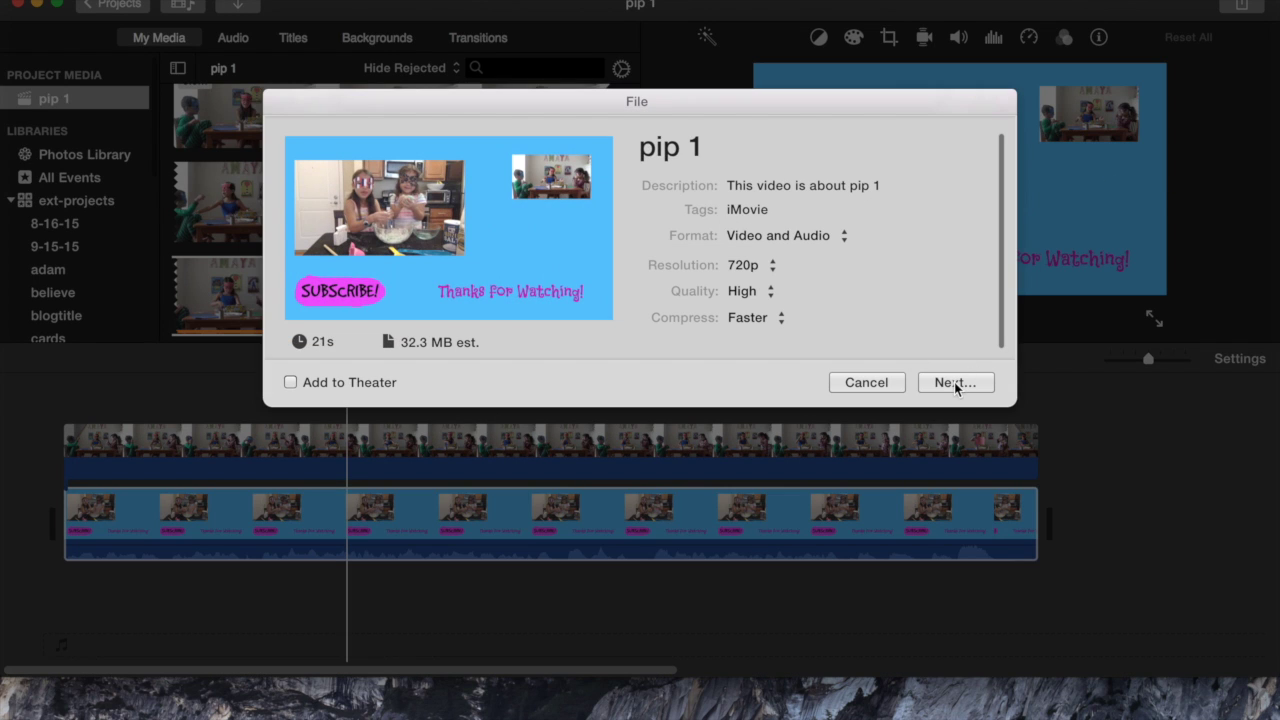
click(954, 382)
click(564, 148)
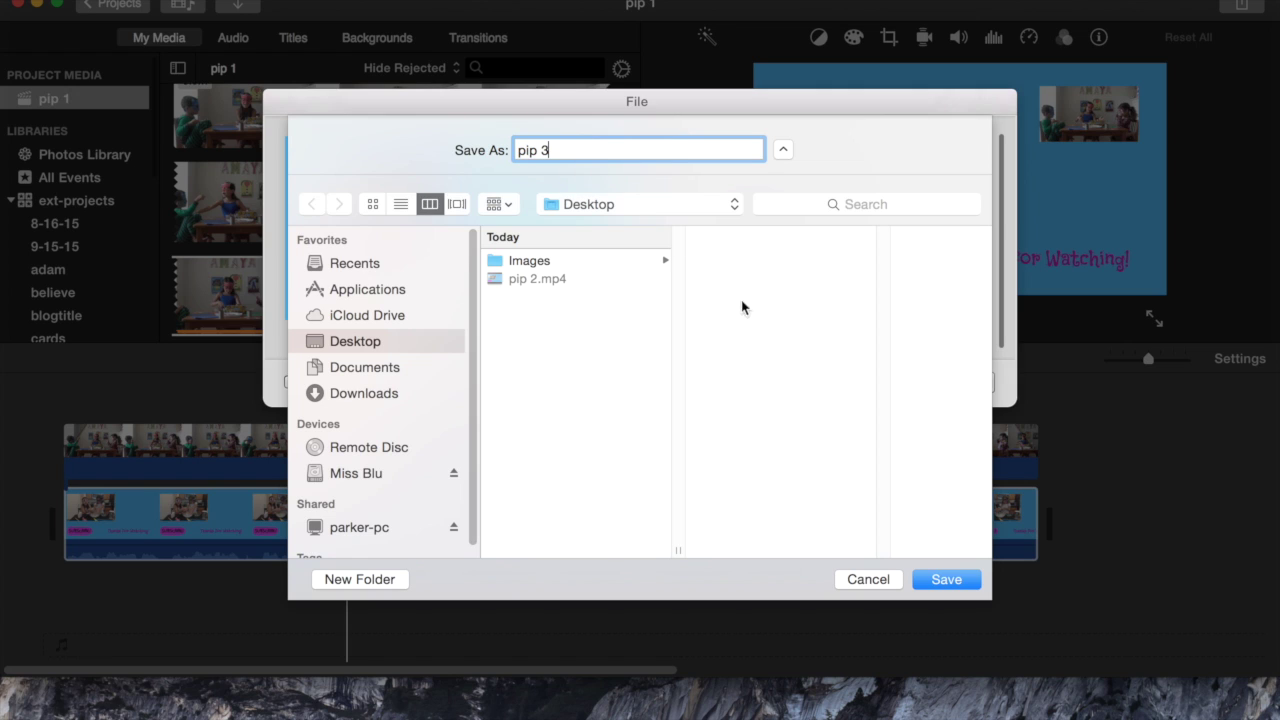
click(945, 580)
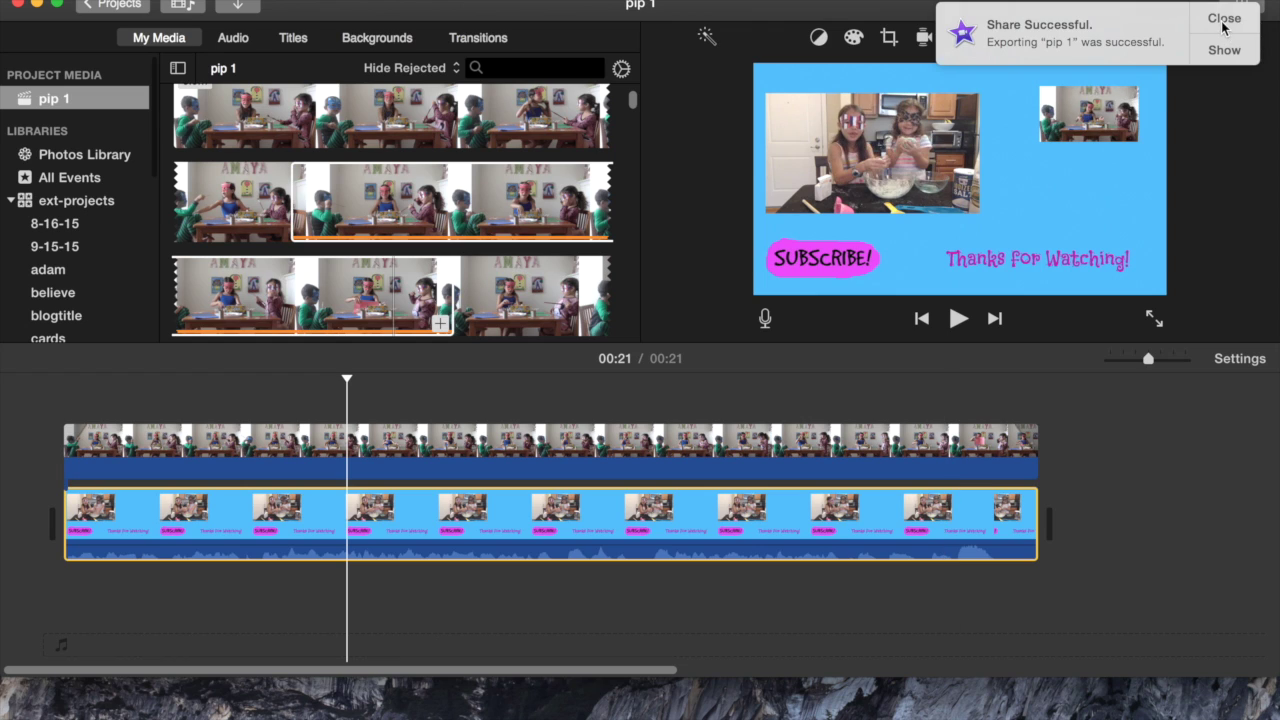
click(1222, 19)
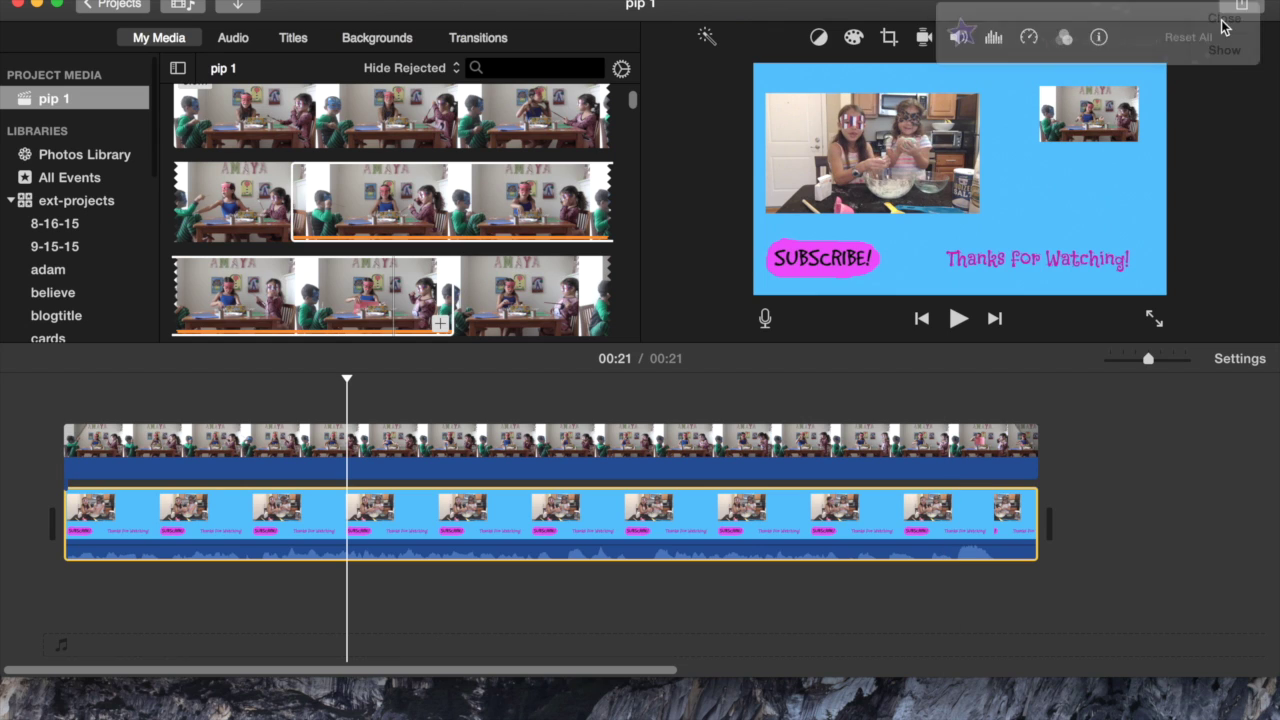
Import pip 3.mp4 from the Desktop and select both clips in the timeline
click(240, 7)
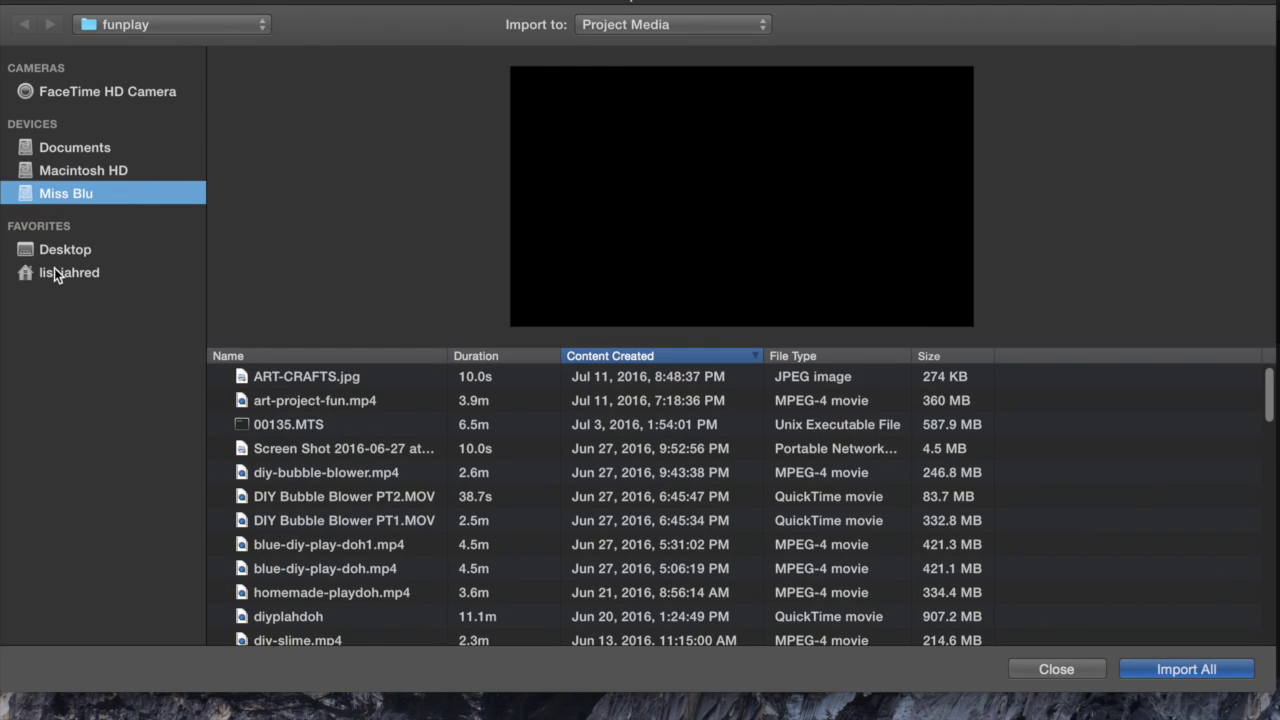
click(55, 252)
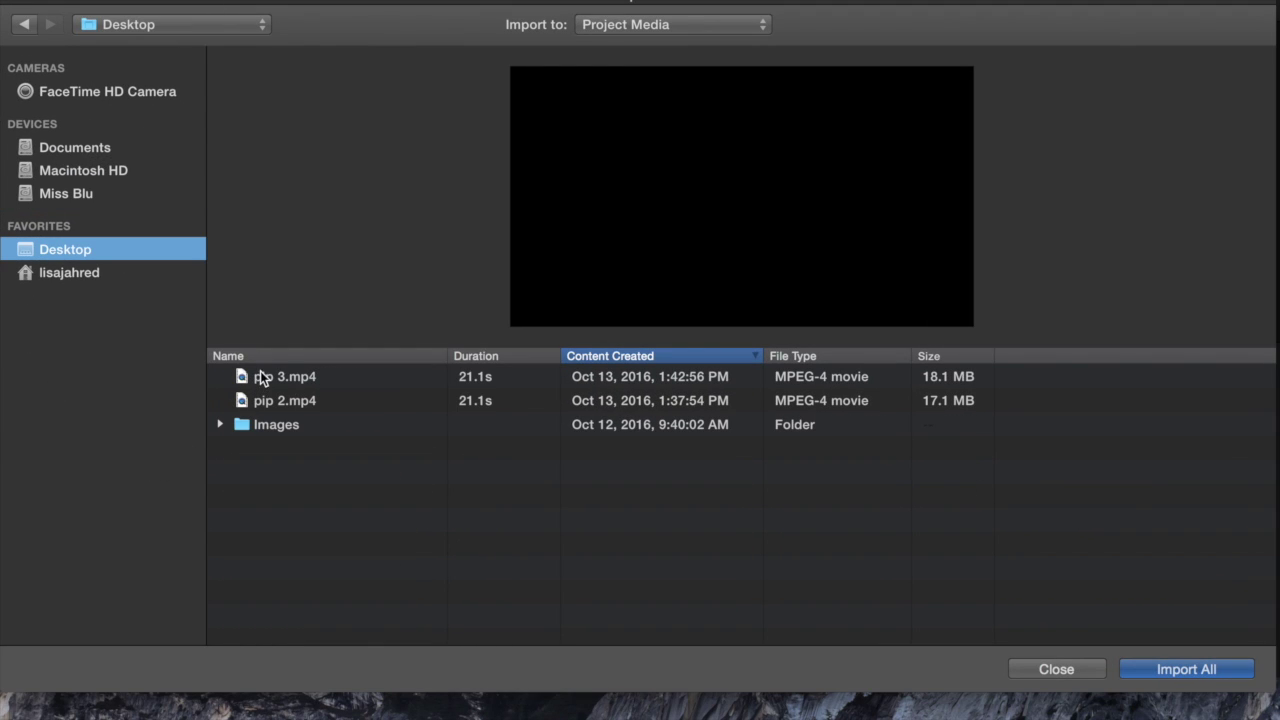
double_click(263, 377)
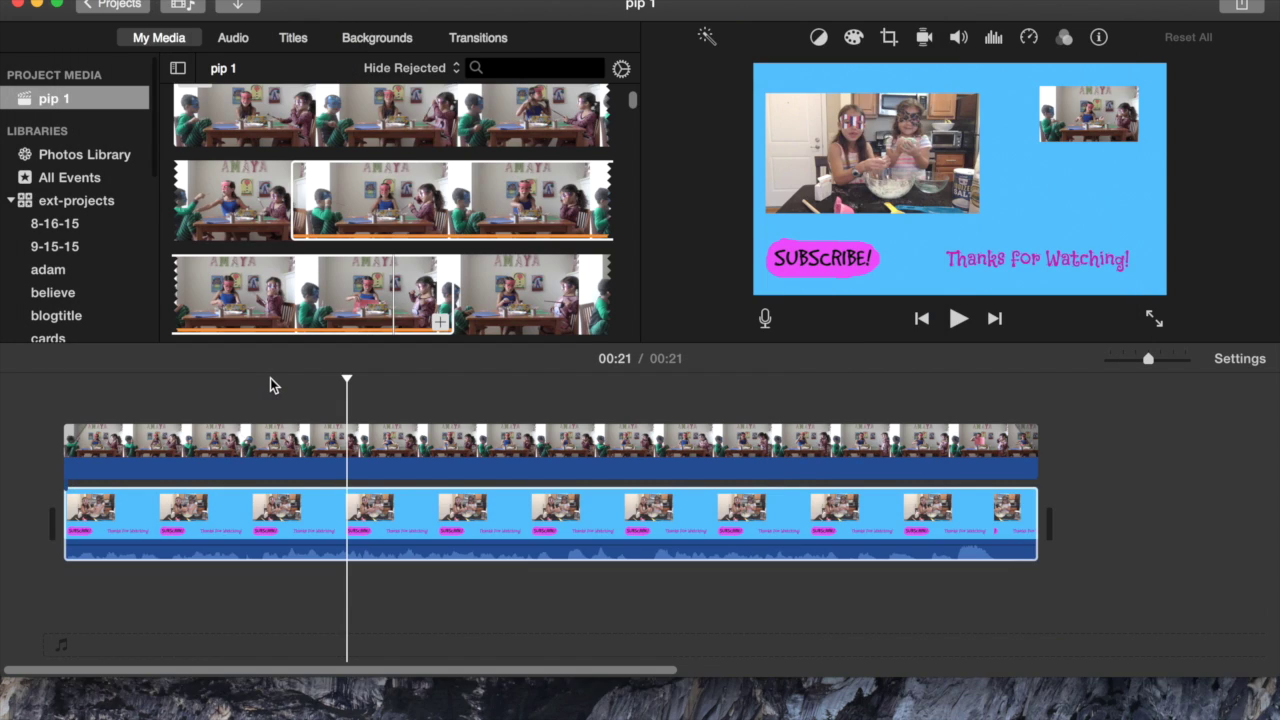
drag(1094, 627, 3, 358)
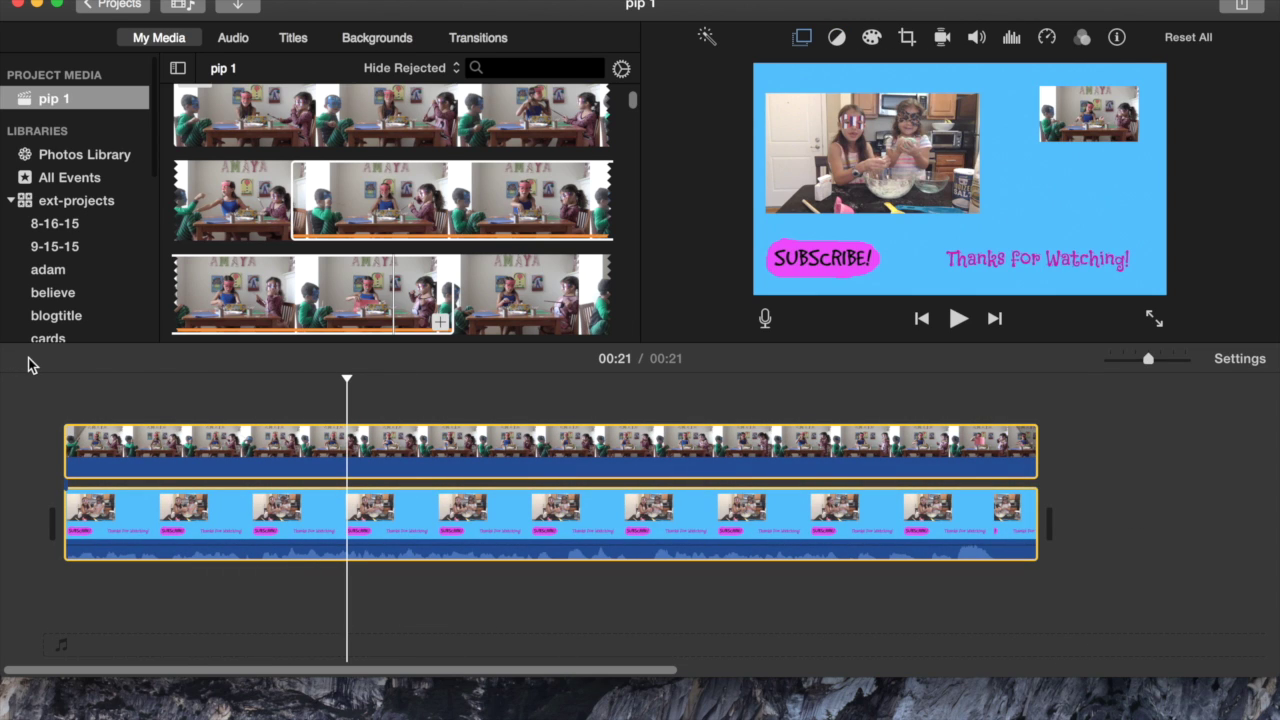
Delete both selected clips, leaving the pip 1 timeline empty
key(Delete)
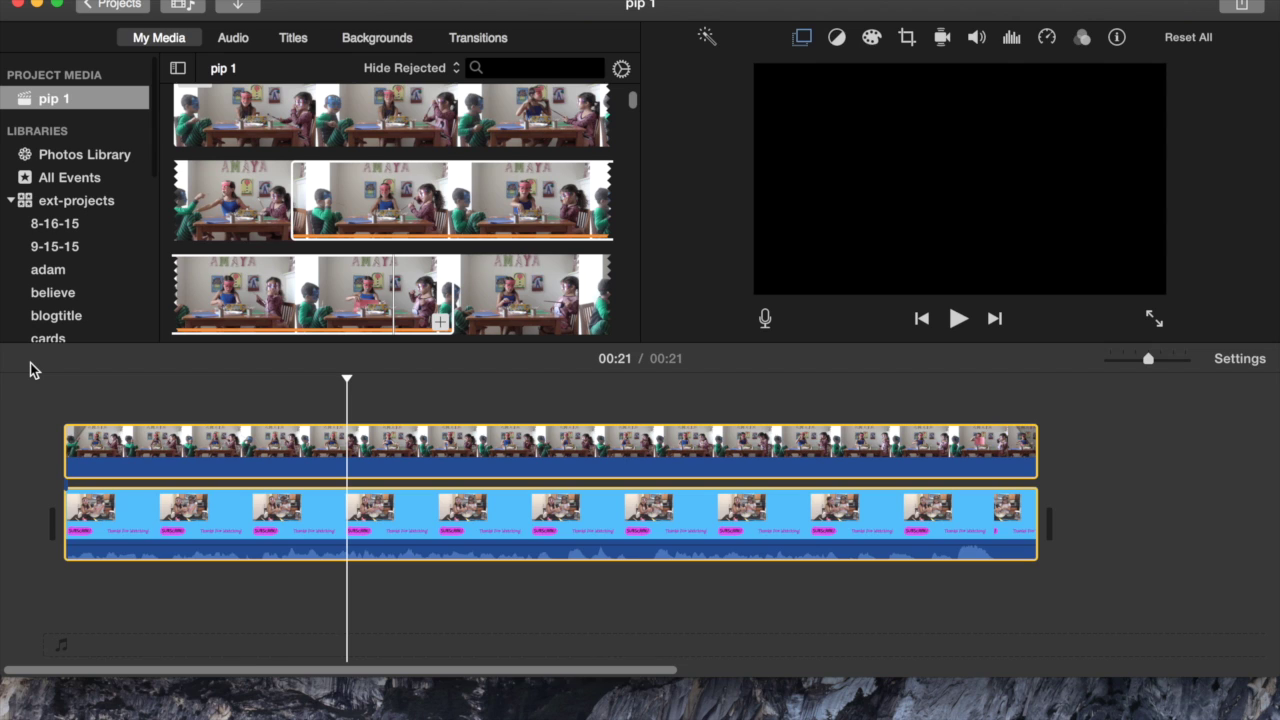
drag(634, 99, 634, 325)
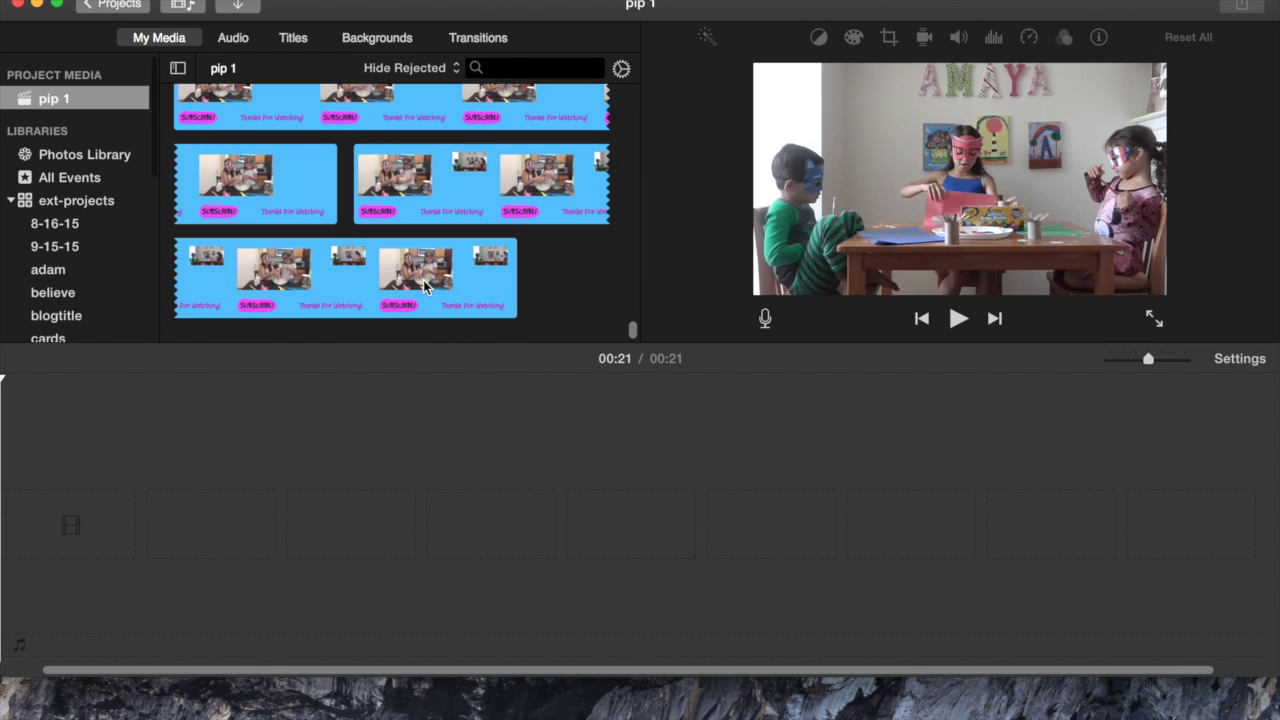
Place the entire pip 3 clip into the empty timeline and play it back
right_click(426, 281)
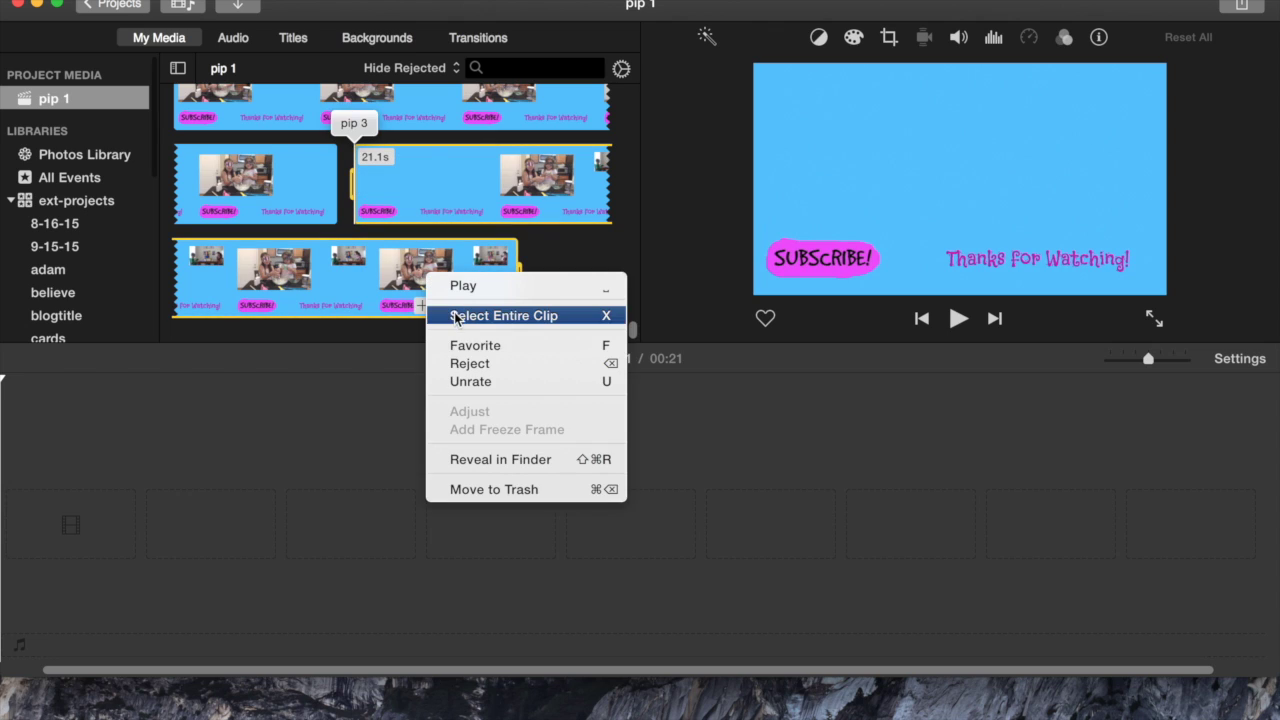
click(450, 315)
drag(438, 292, 457, 551)
click(958, 319)
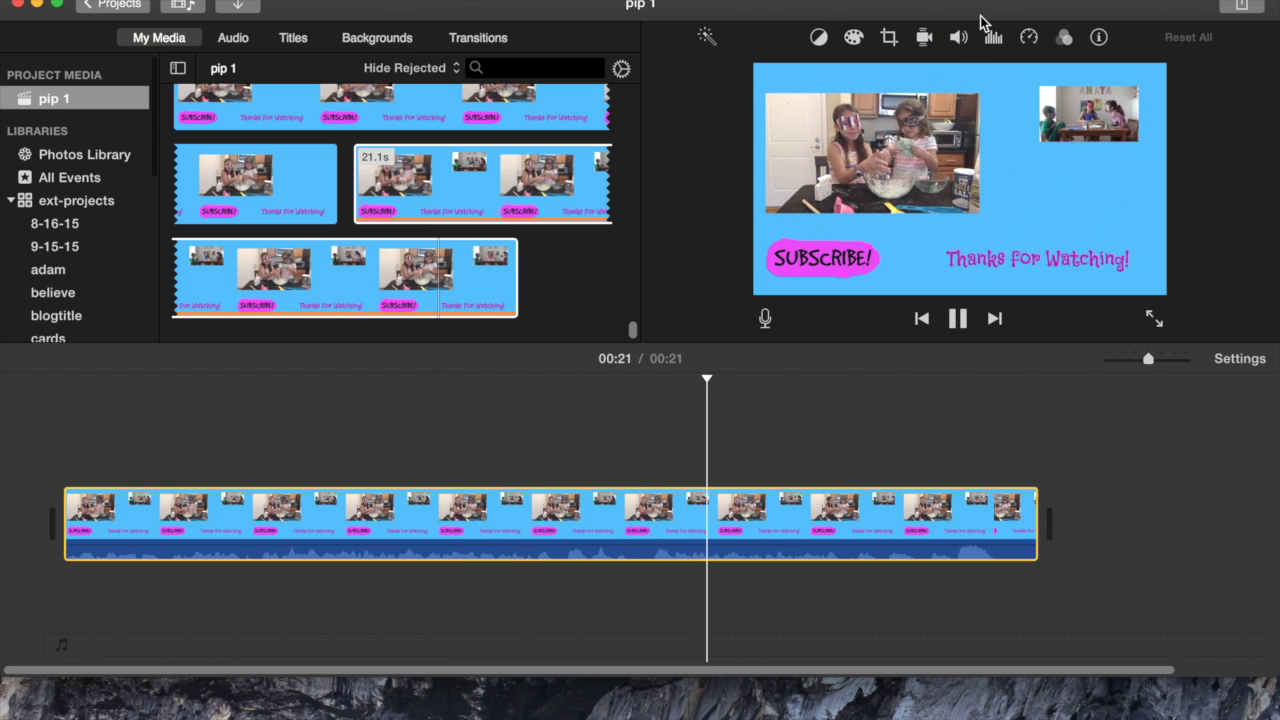
click(953, 319)
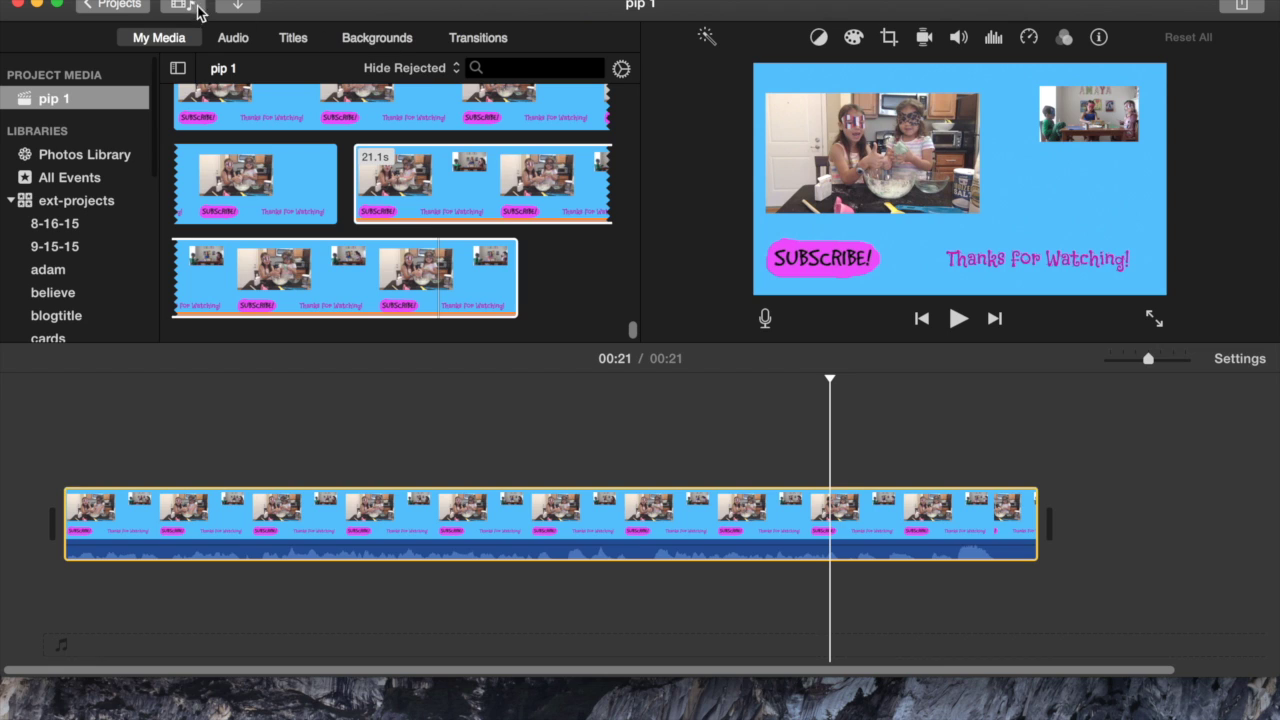
click(238, 8)
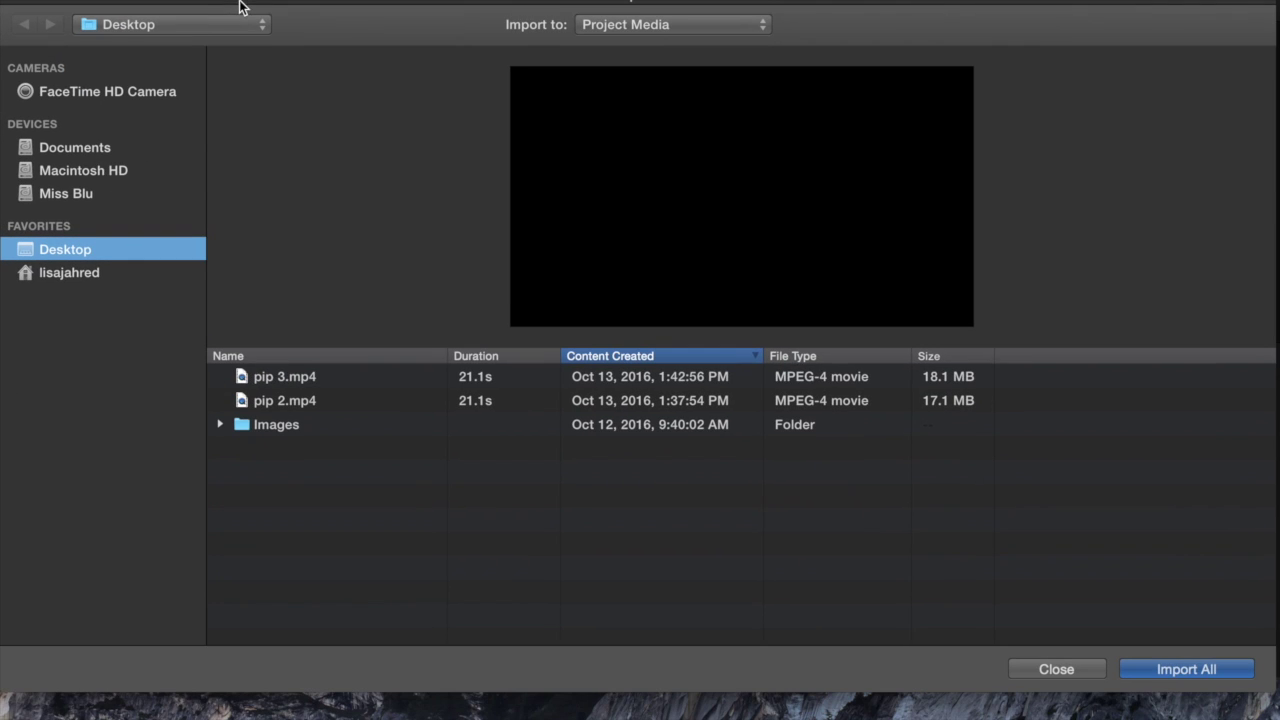
Import diy-bubble-blower.mp4 from the funplay folder on the Miss Blu drive
click(60, 195)
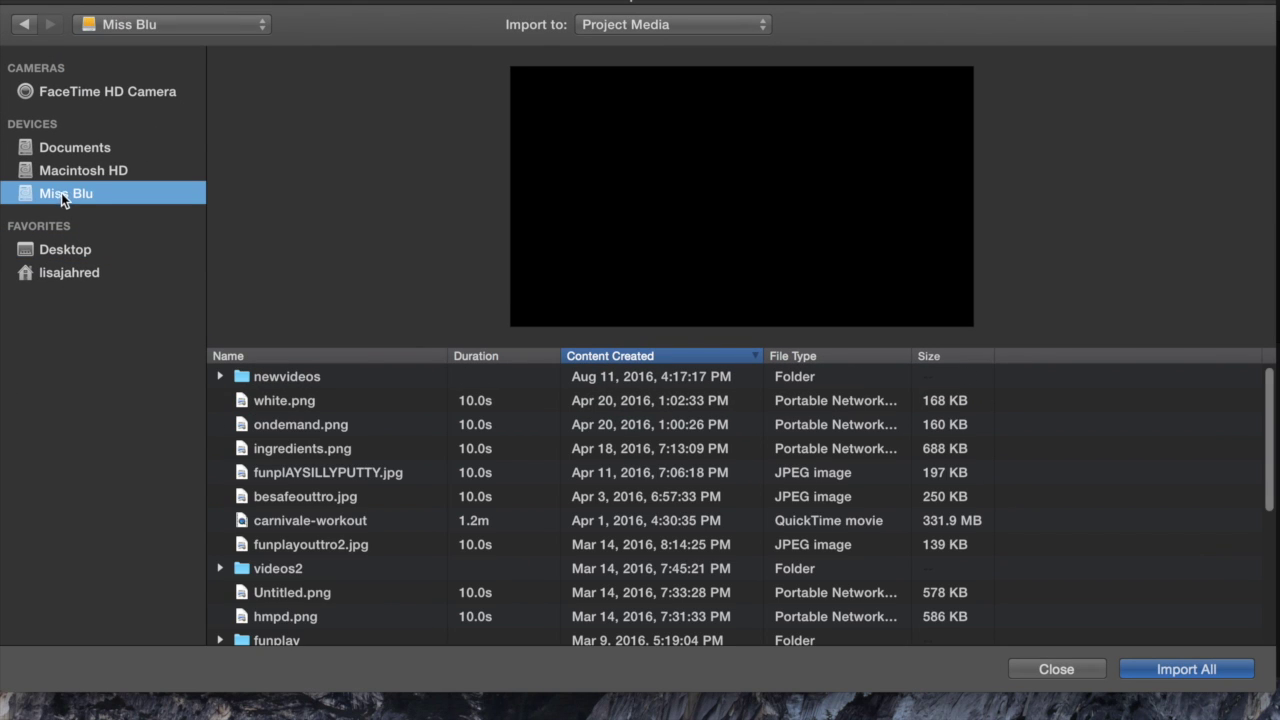
double_click(287, 640)
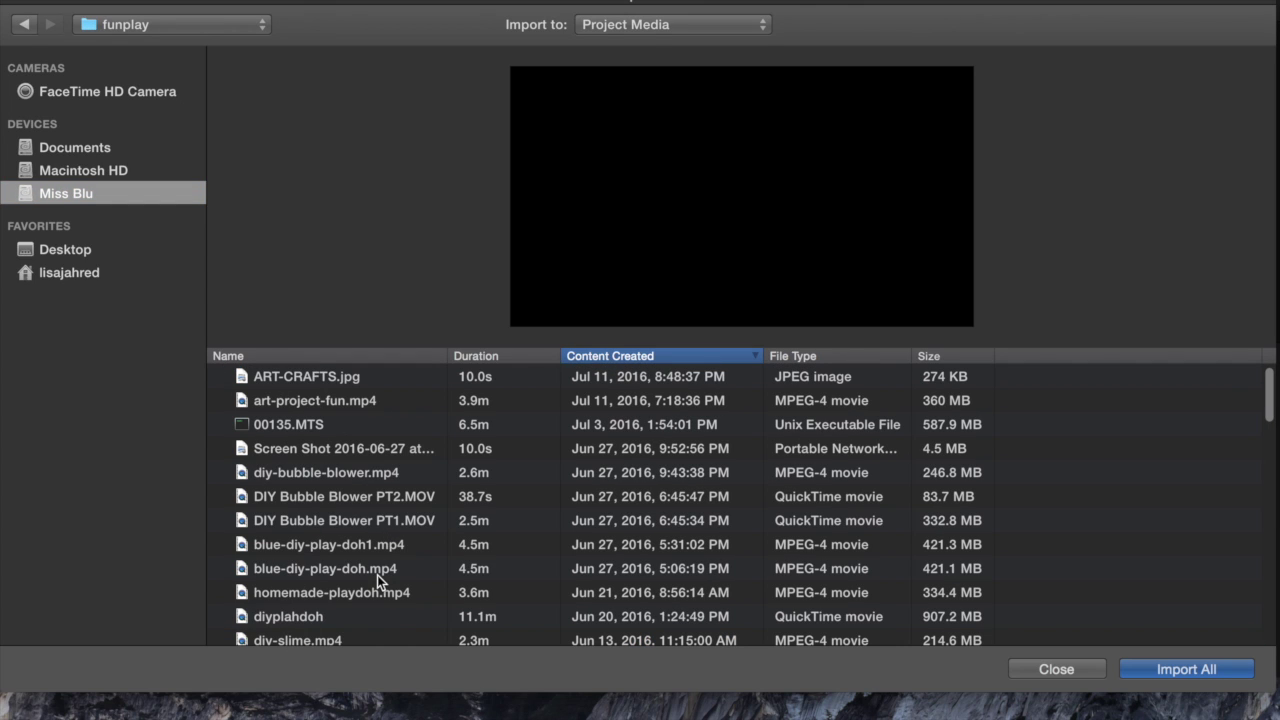
scroll(360, 590, down, 1)
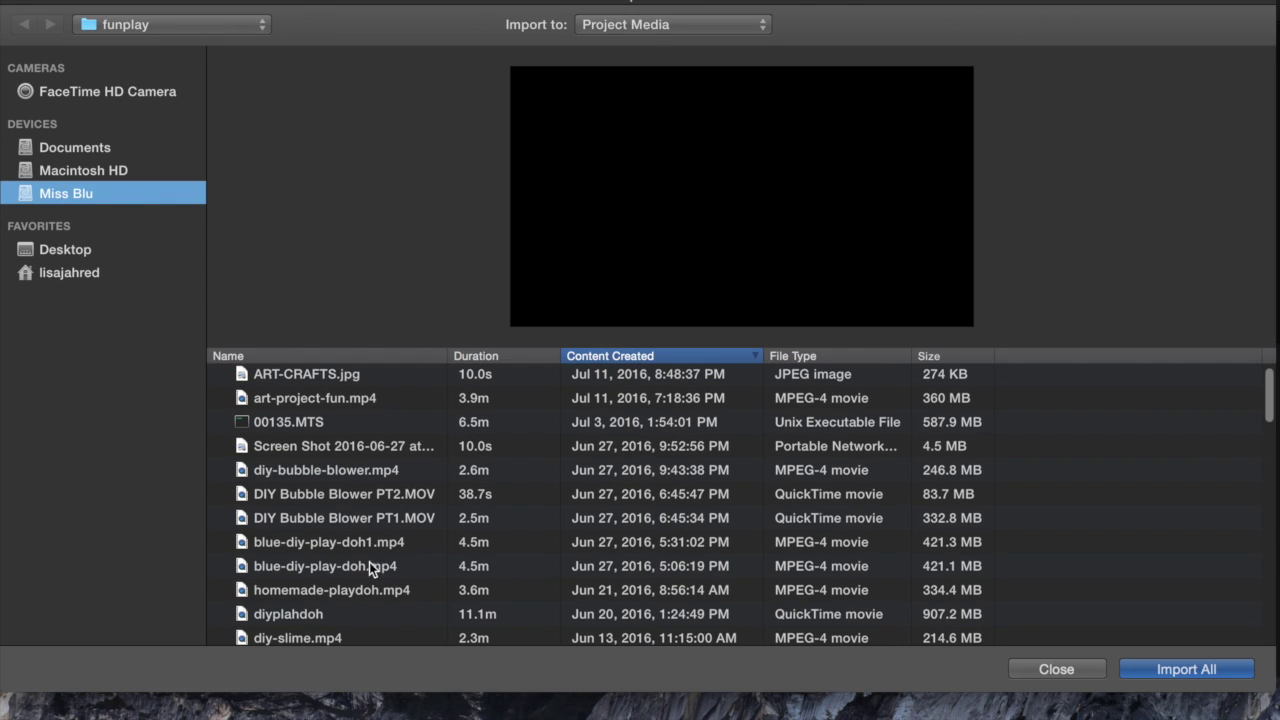
click(310, 472)
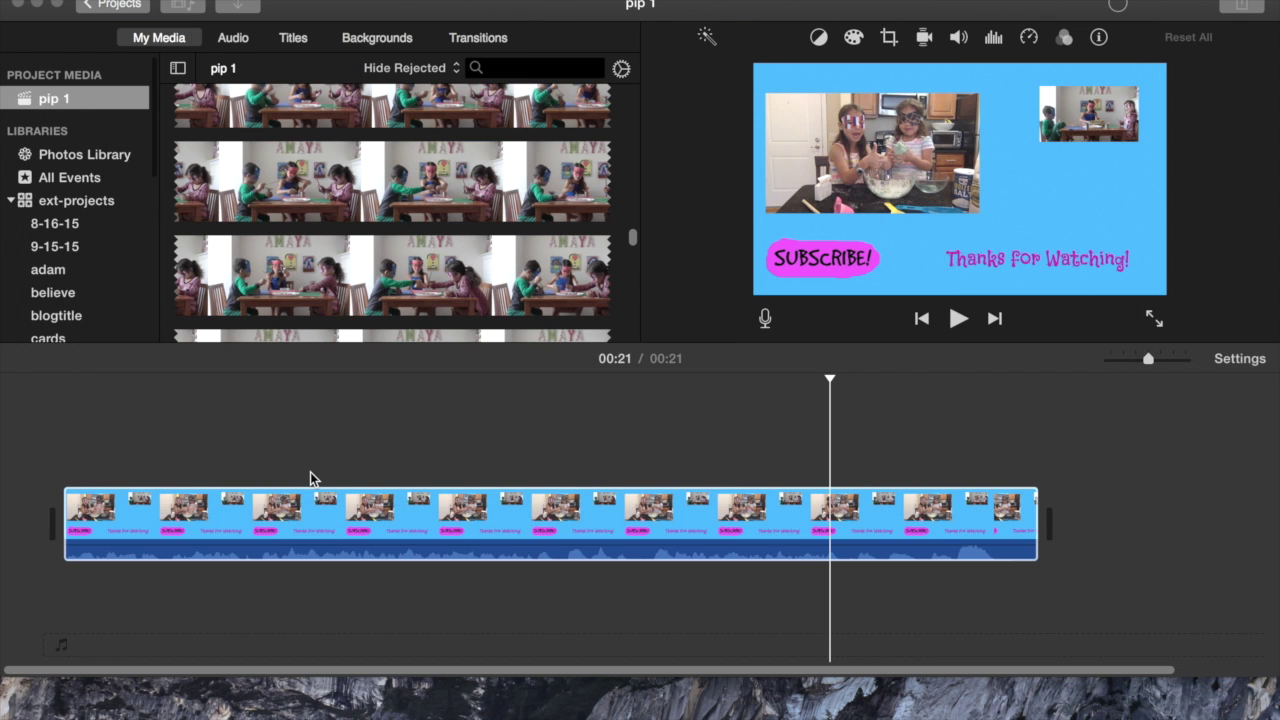
click(312, 495)
drag(633, 234, 629, 166)
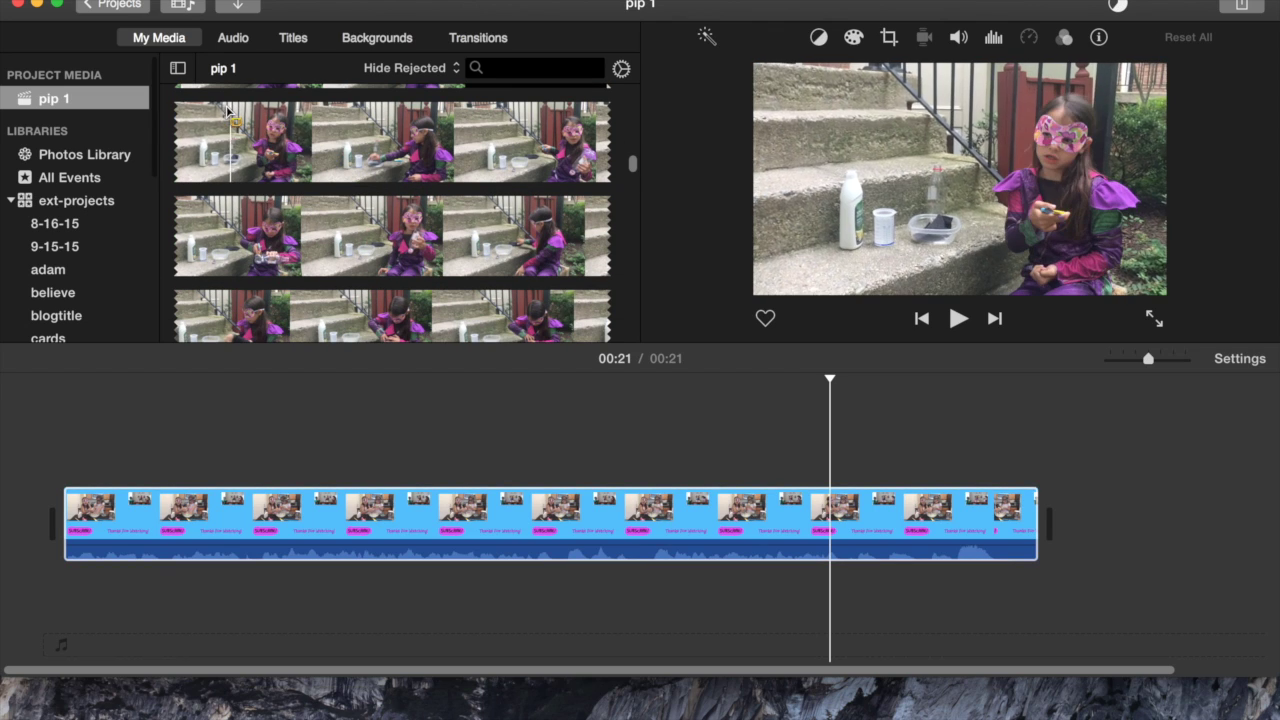
Append a 21.1-second range of the diy-bubble-blower video after pip 3, making 00:42
drag(228, 108, 480, 205)
drag(487, 268, 1123, 522)
click(1172, 542)
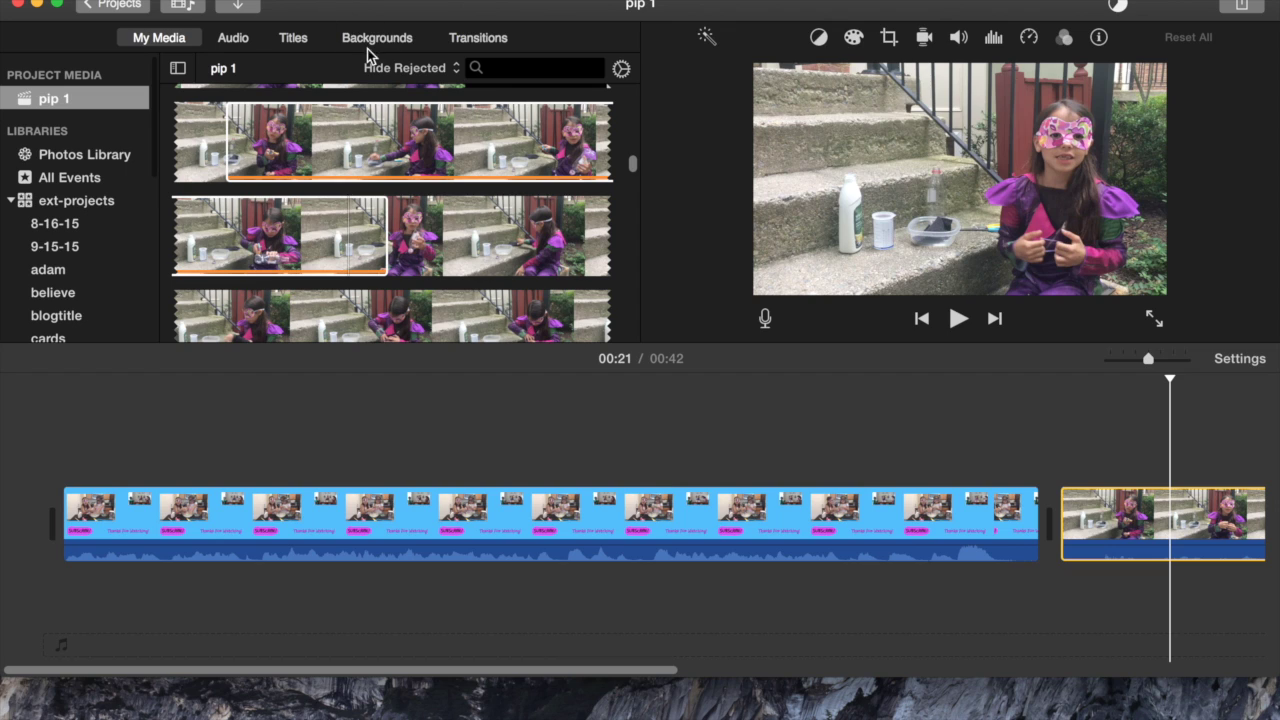
drag(531, 670, 840, 634)
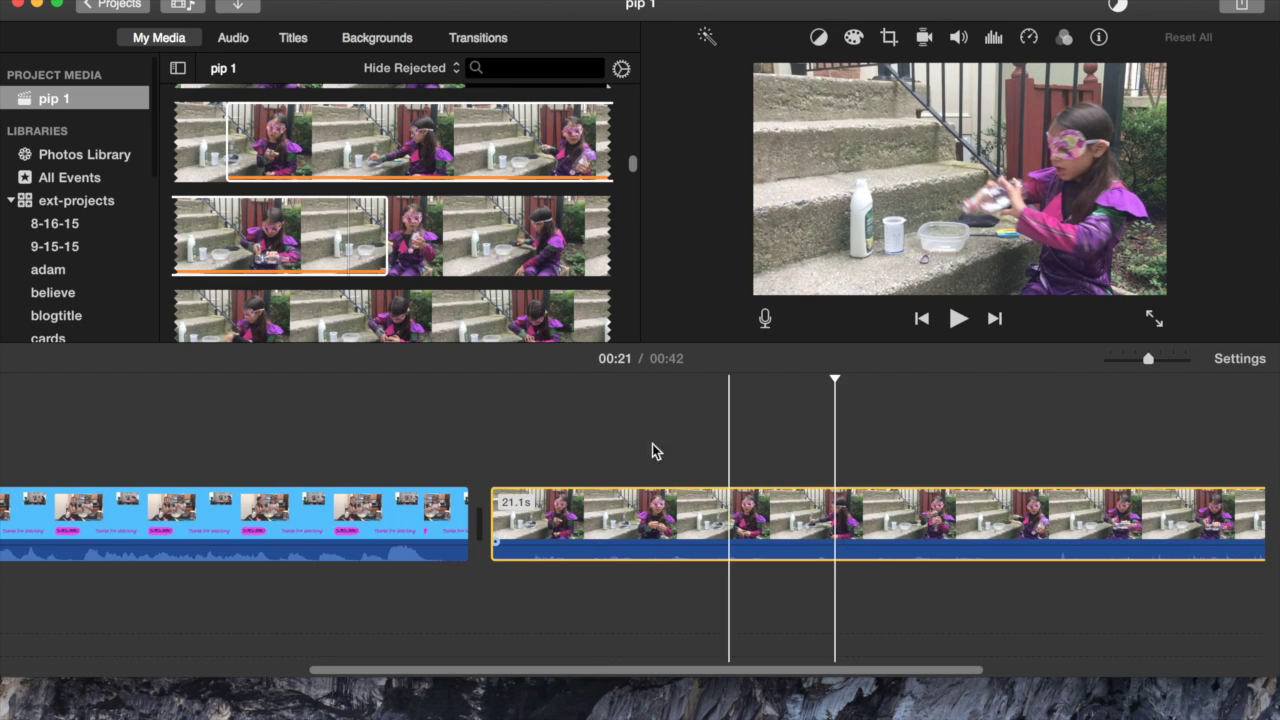
Detach the diy-bubble-blower clip's audio and delete the detached audio clip
click(270, 0)
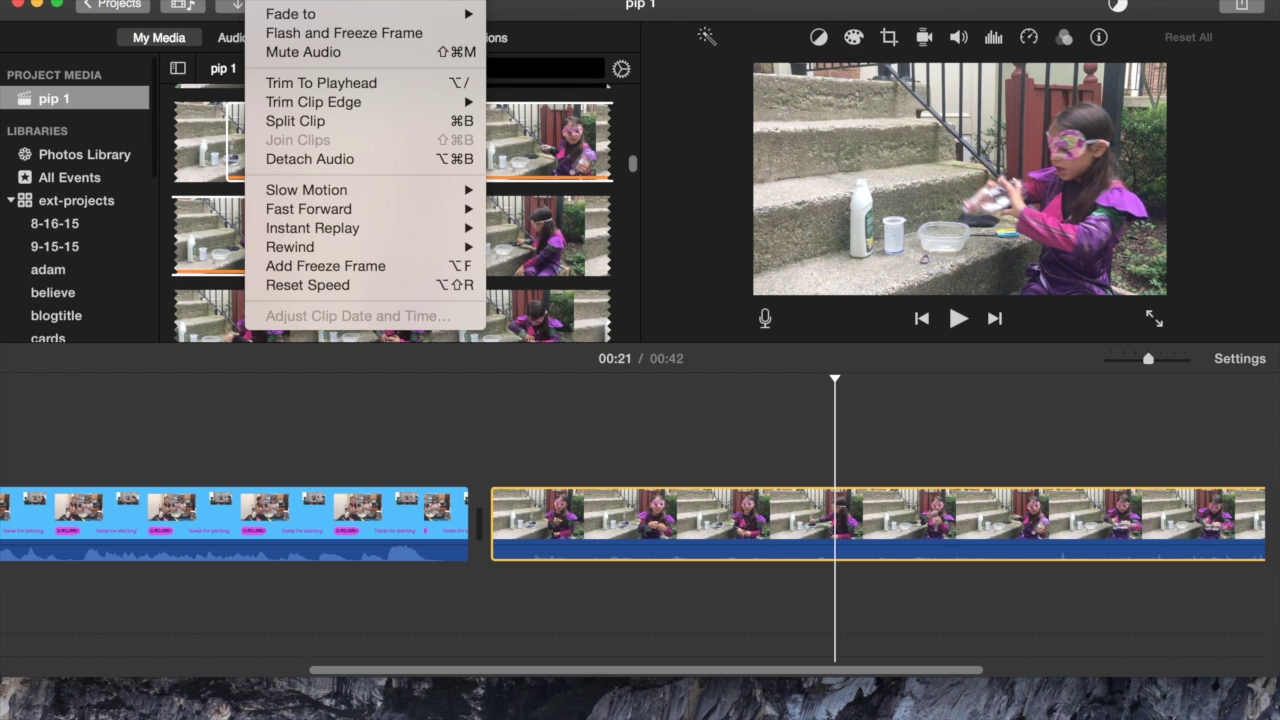
click(323, 163)
click(640, 594)
right_click(638, 594)
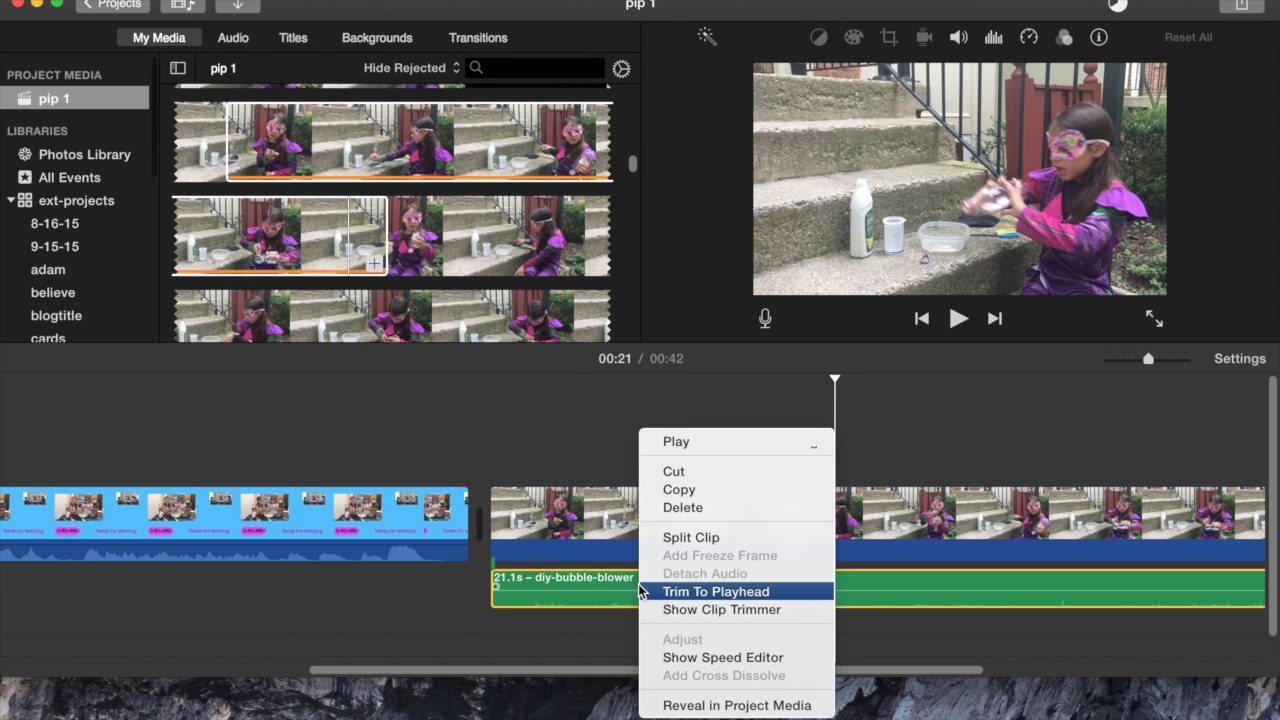
click(681, 506)
Move the diy-bubble-blower clip above the start of the pip 3 end screen
drag(617, 672, 408, 670)
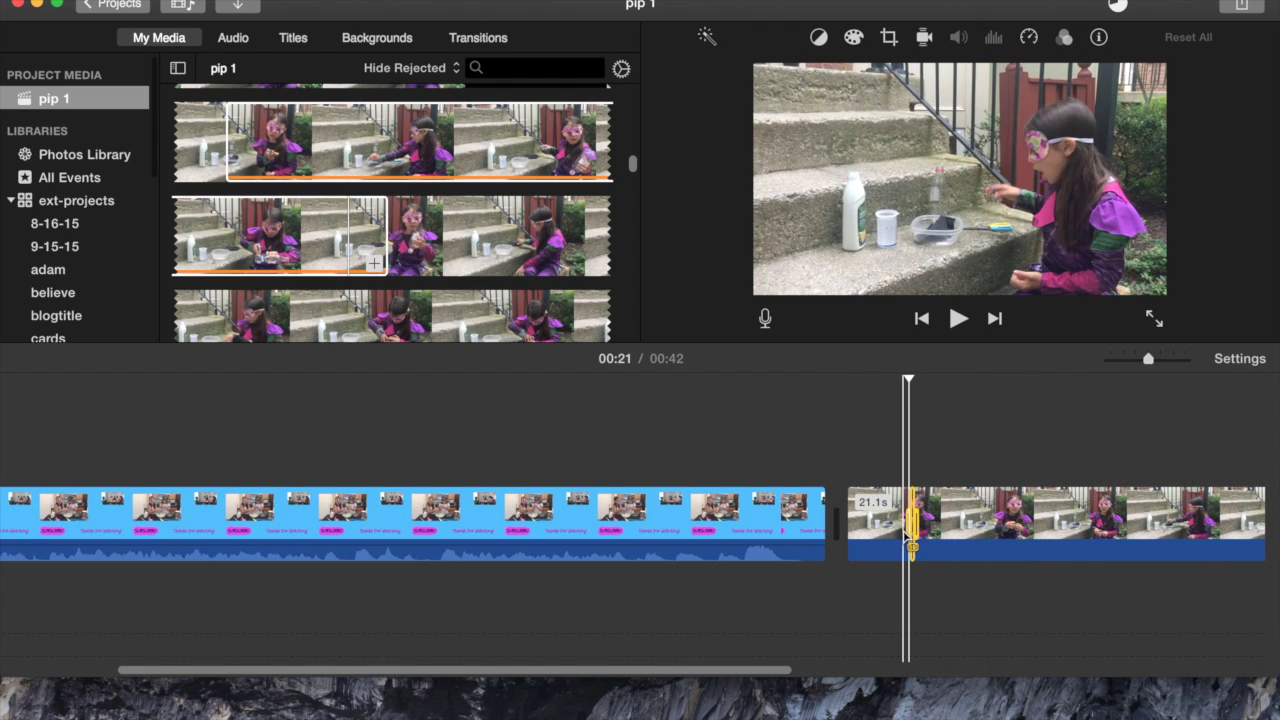
click(895, 522)
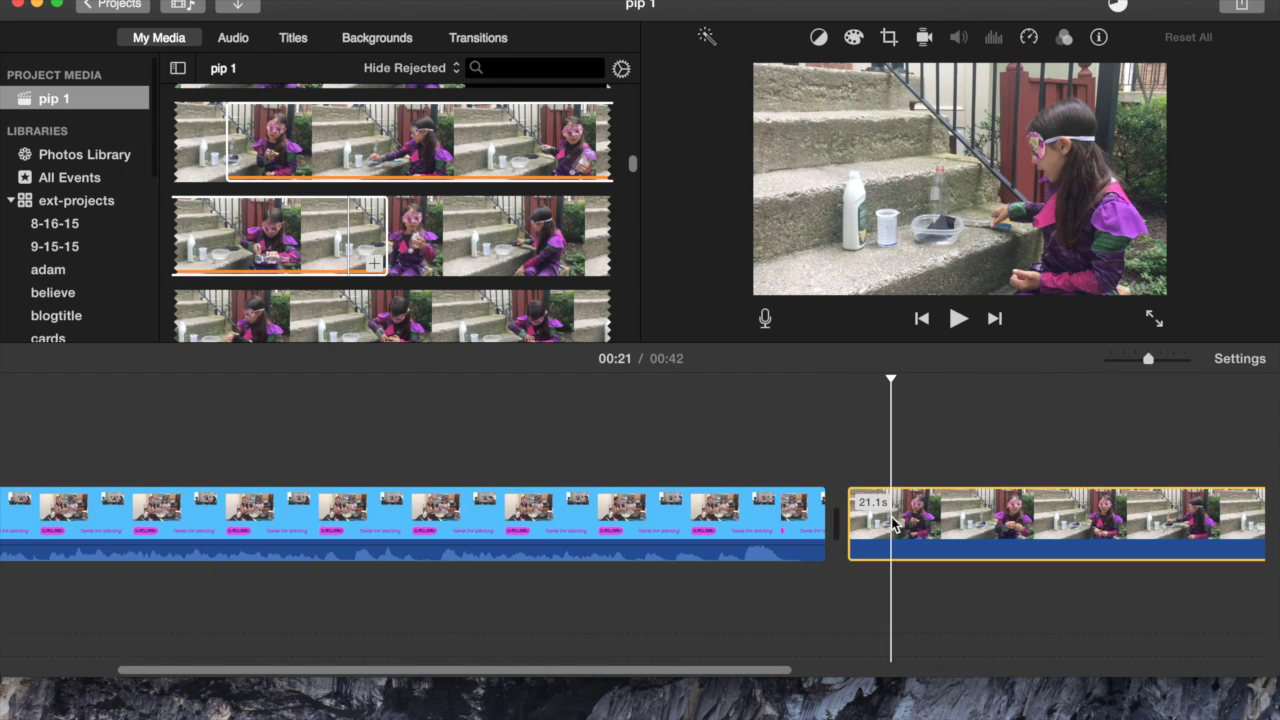
drag(893, 516, 6, 423)
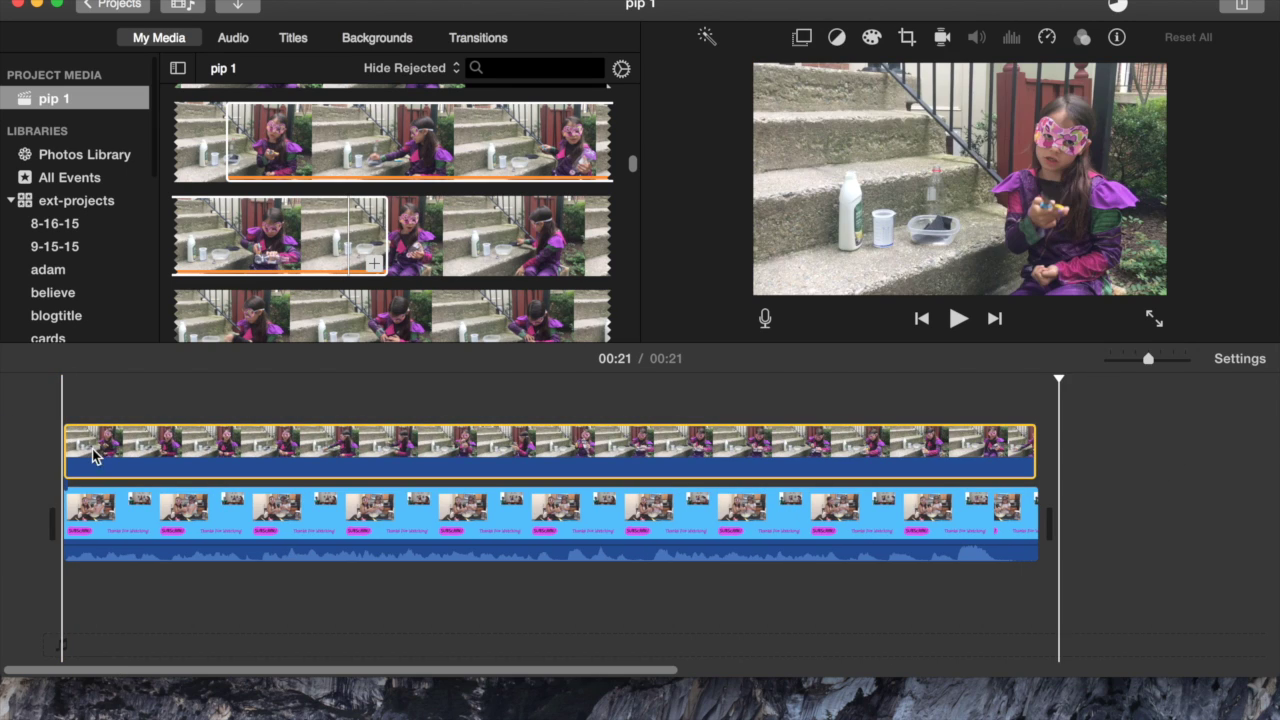
Make the diy-bubble-blower clip a Picture in Picture inset aligned under the upper inset
click(411, 458)
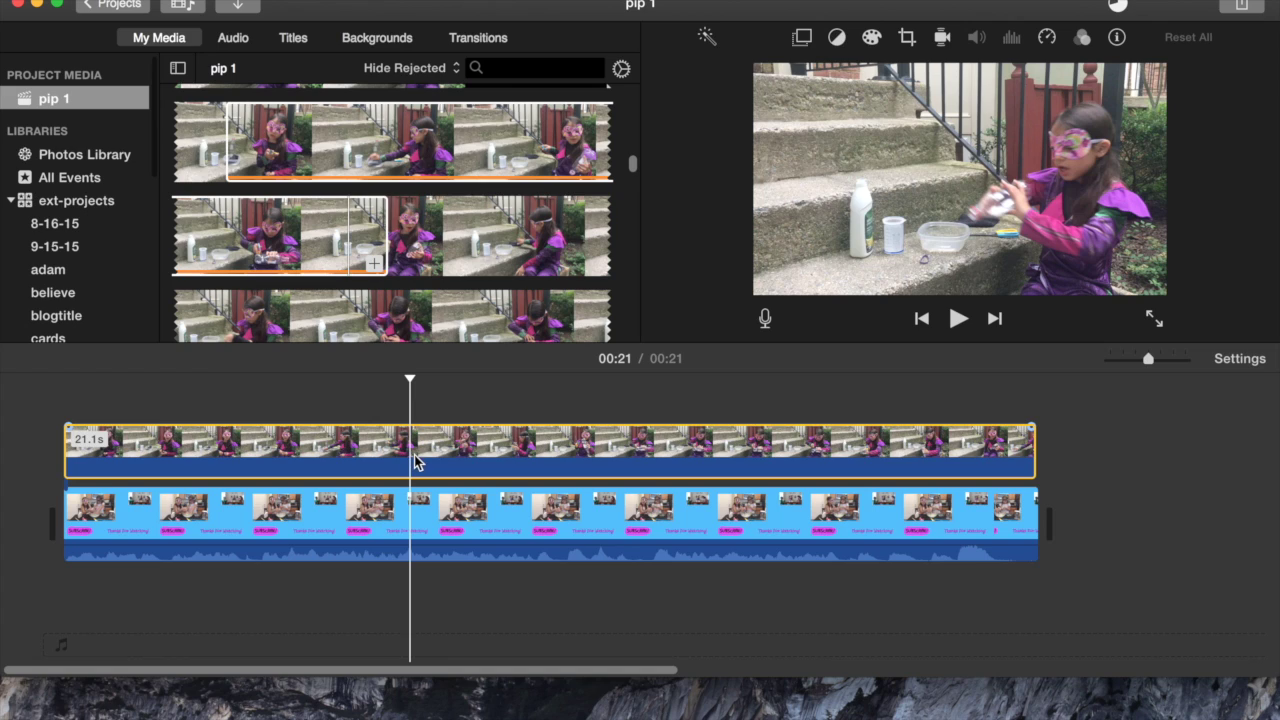
click(802, 40)
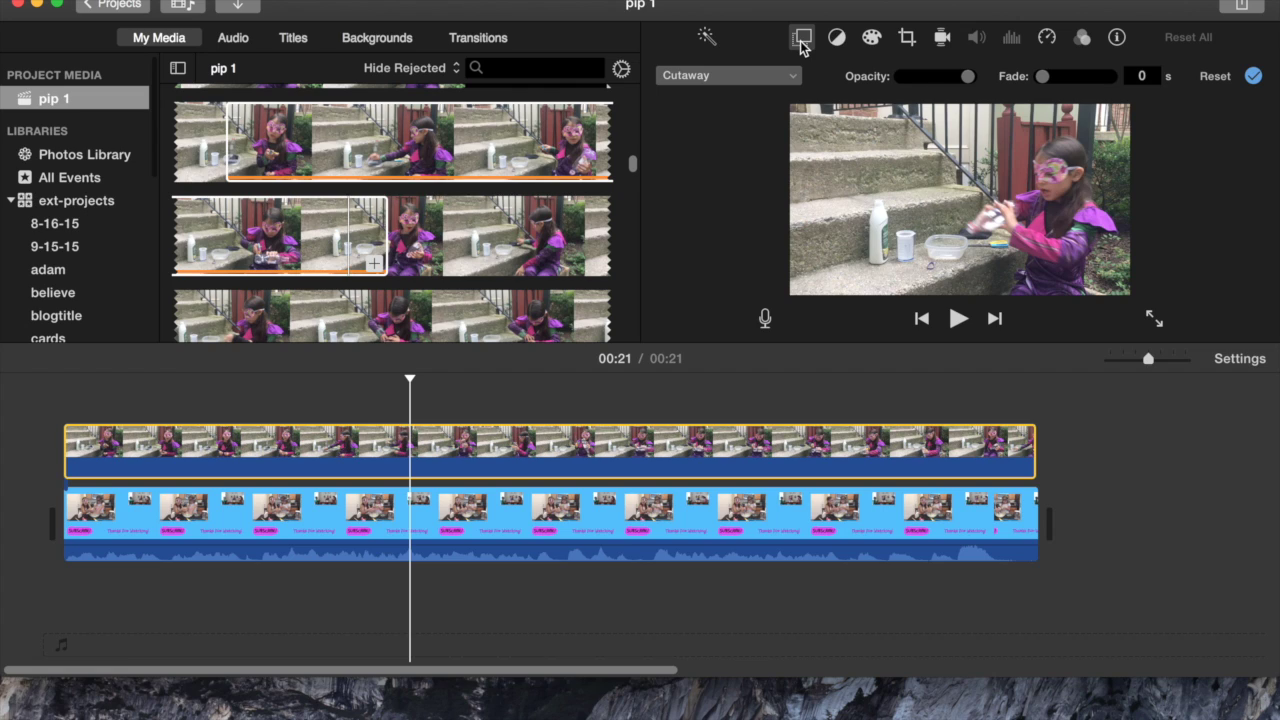
click(724, 77)
click(732, 146)
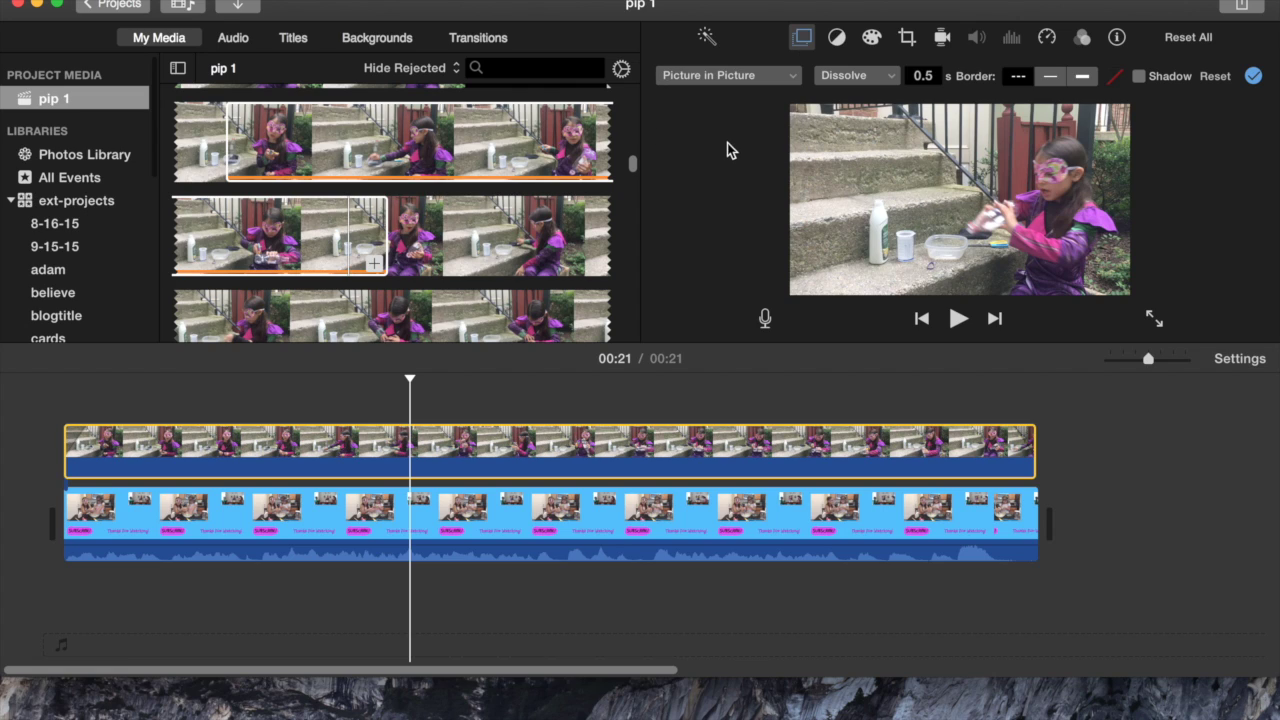
drag(1062, 168, 1104, 229)
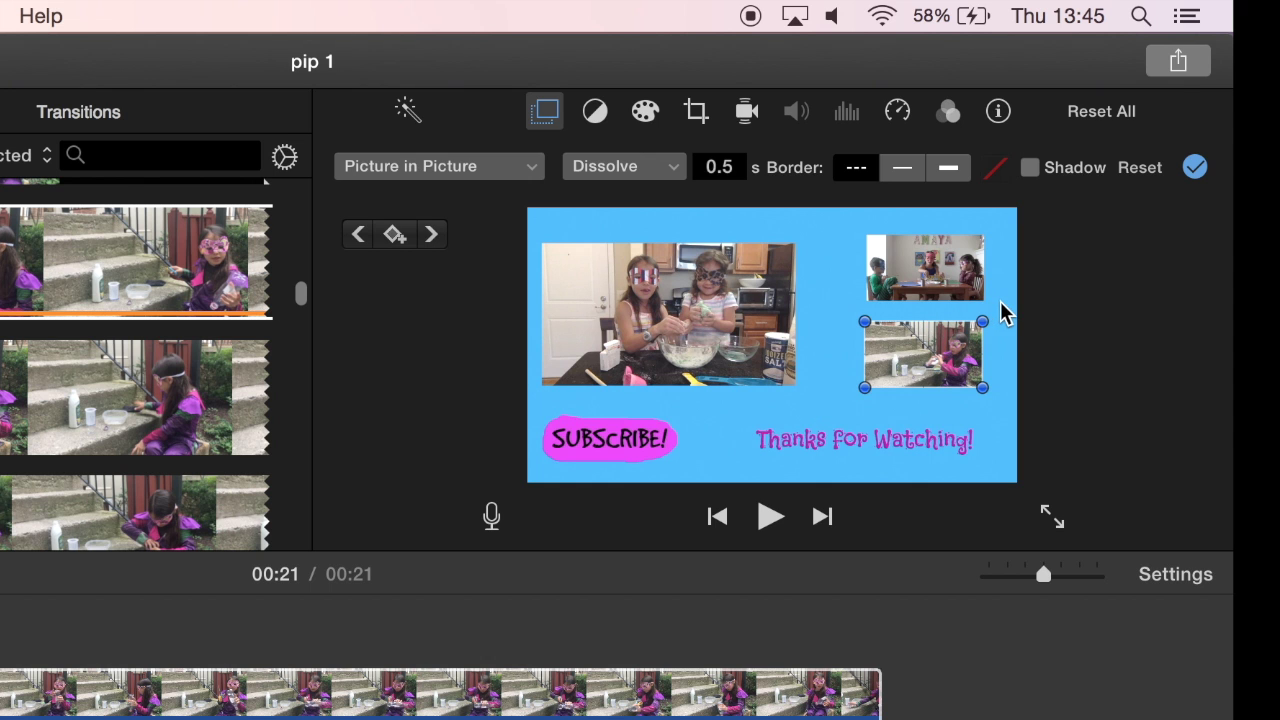
drag(905, 358, 903, 347)
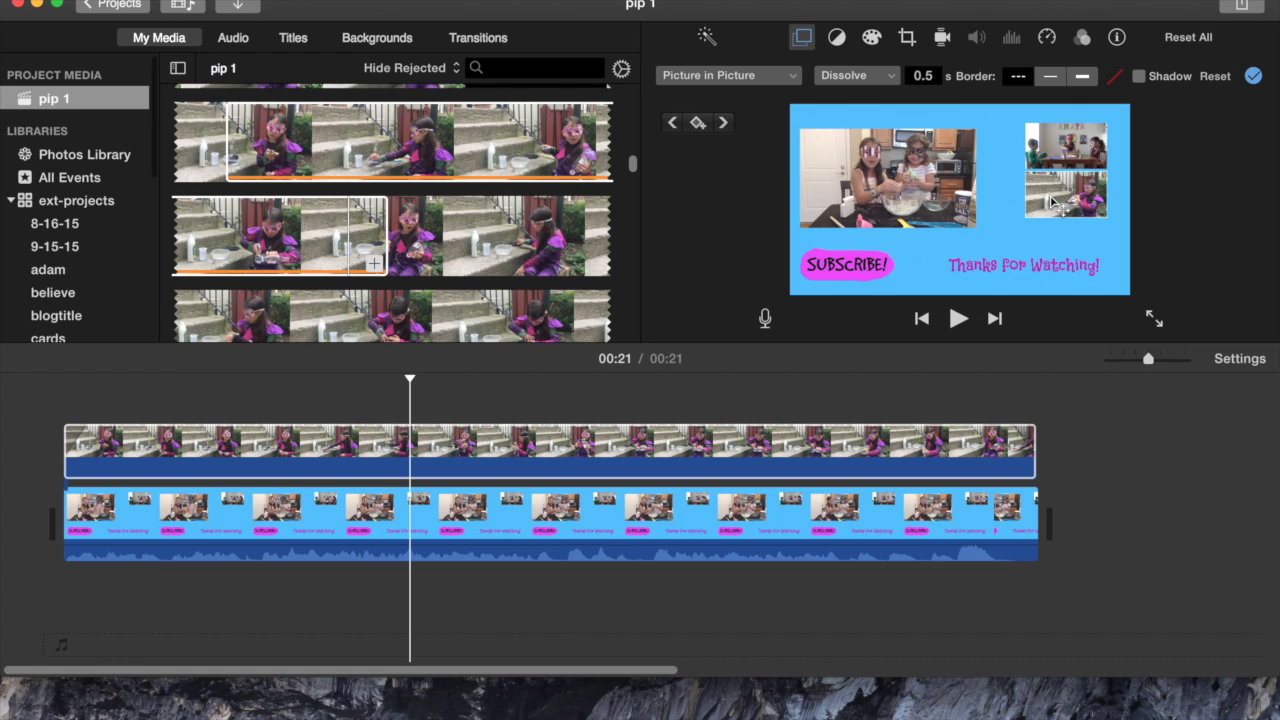
drag(1052, 200, 1052, 213)
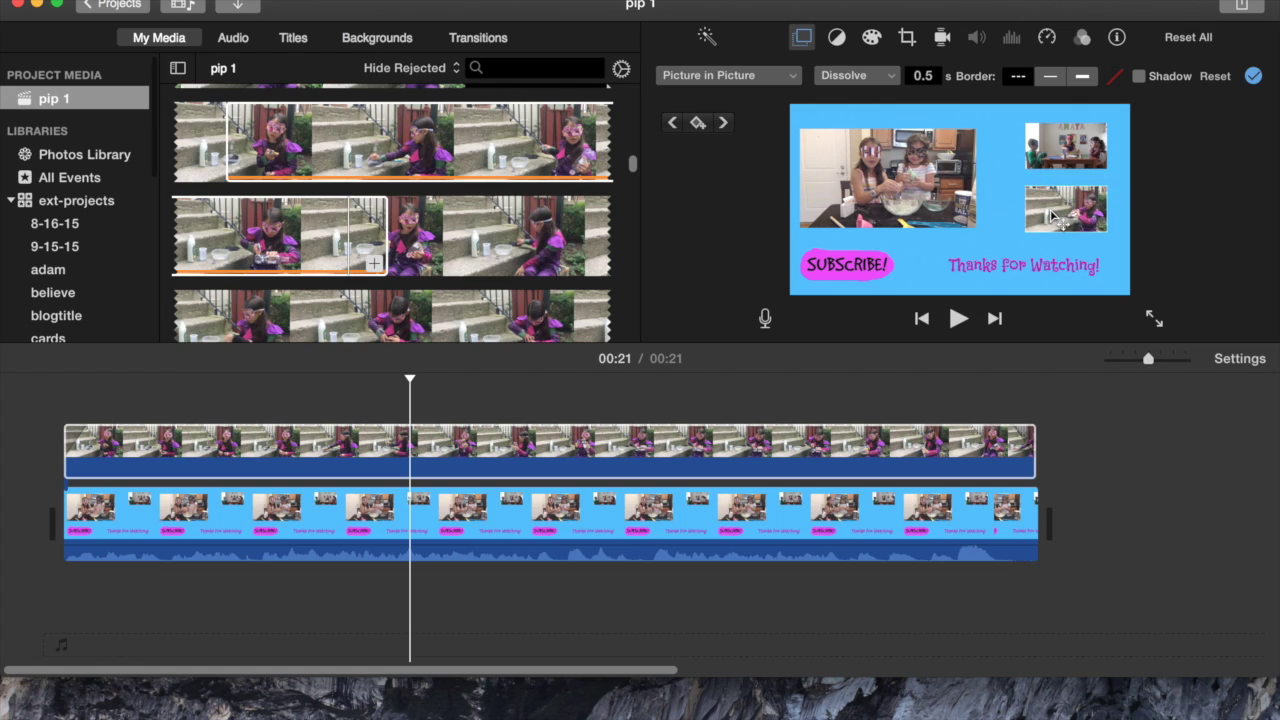
click(10, 435)
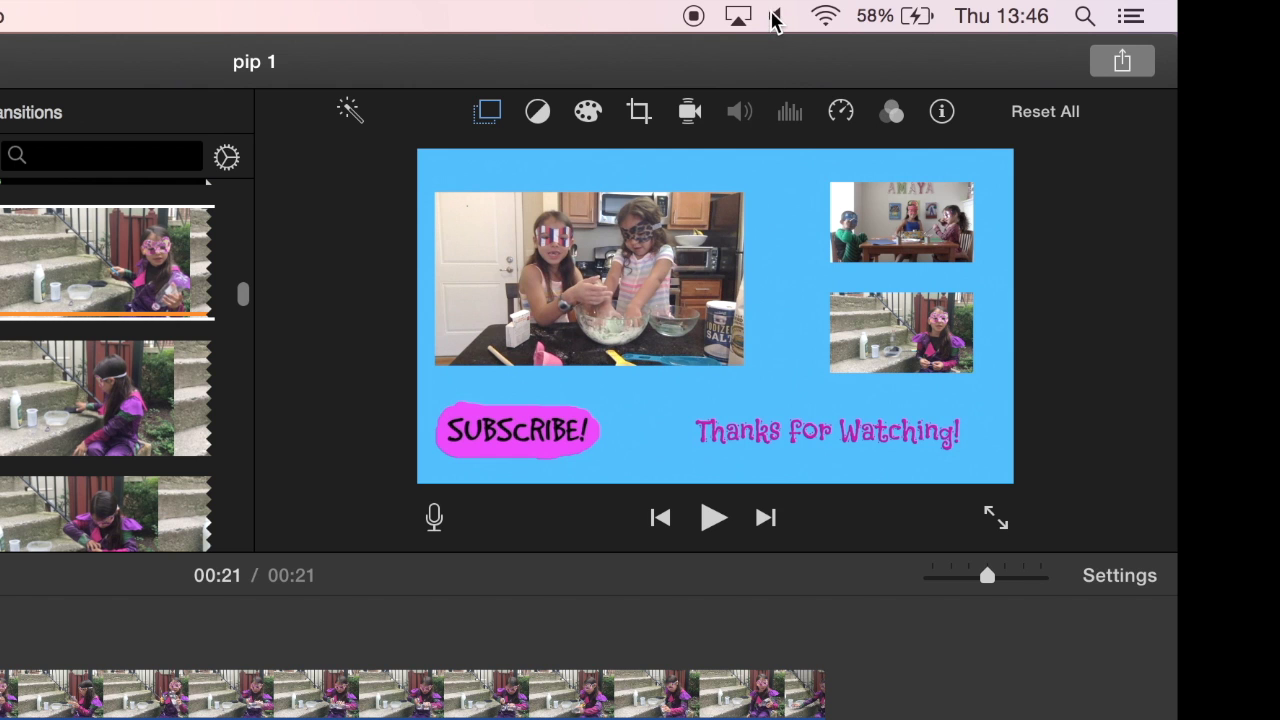
Raise the system volume and preview the three-video end screen
click(1001, 0)
drag(783, 194, 780, 126)
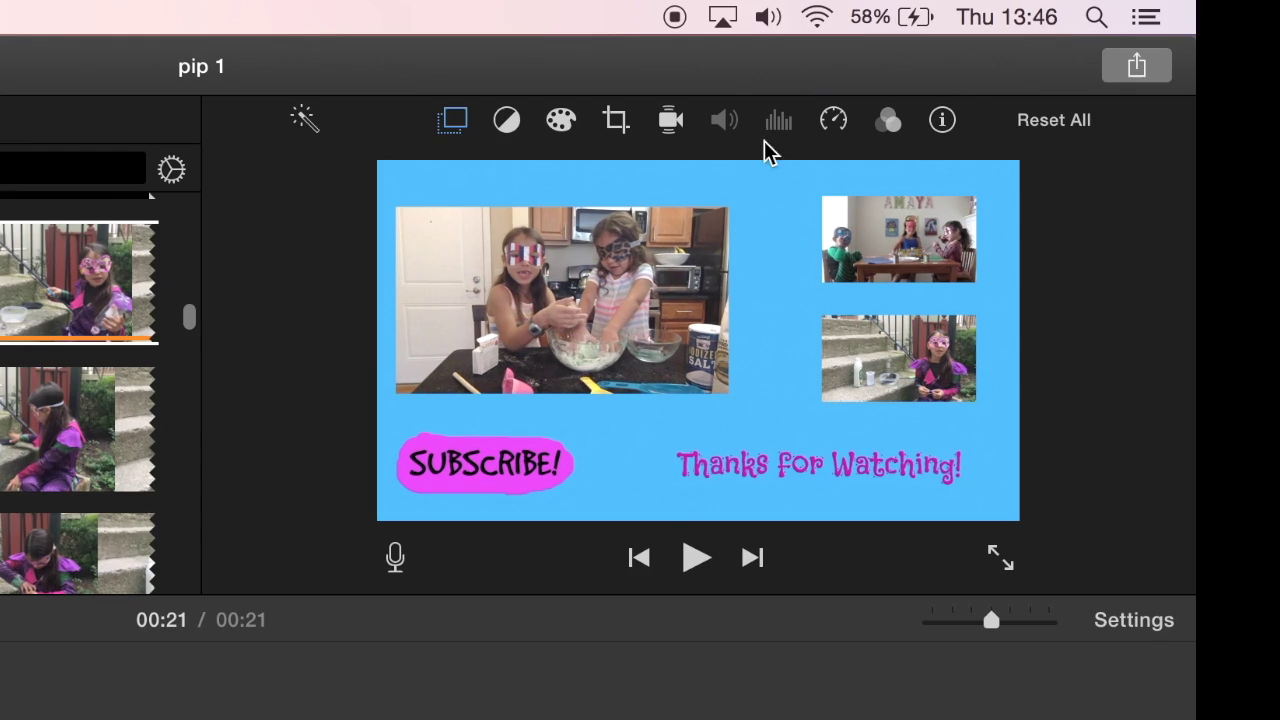
click(699, 558)
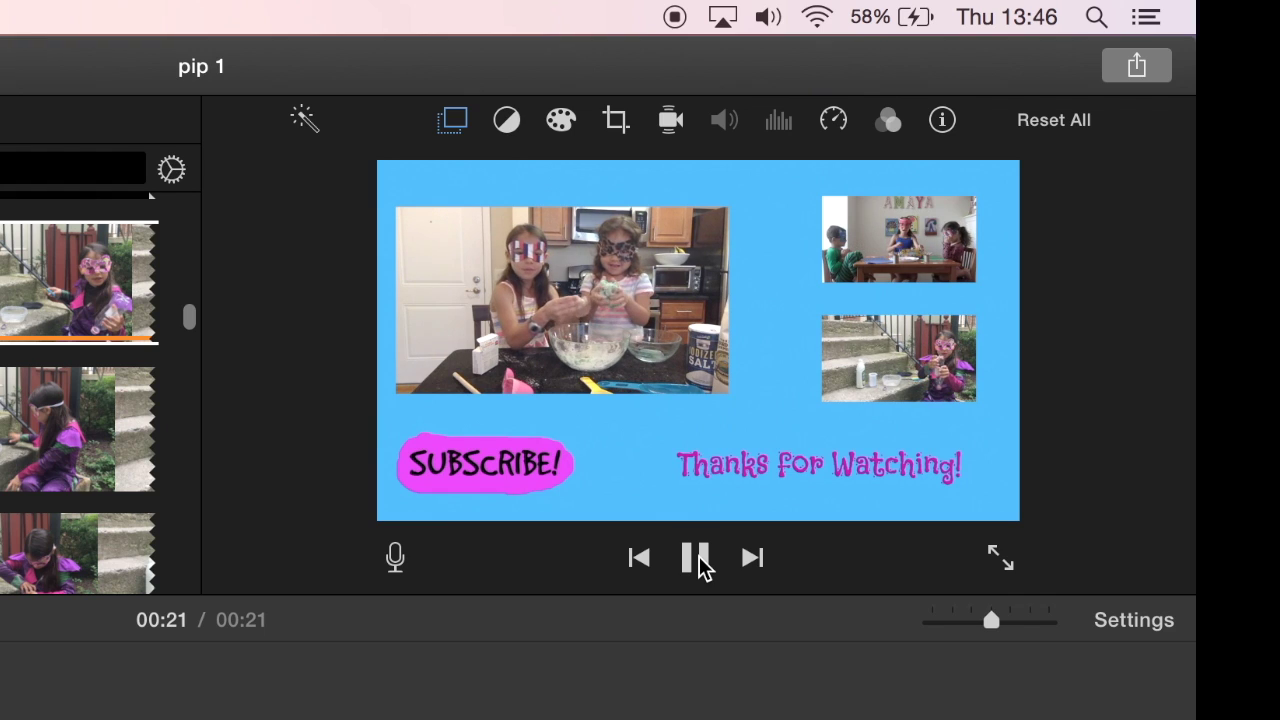
click(698, 559)
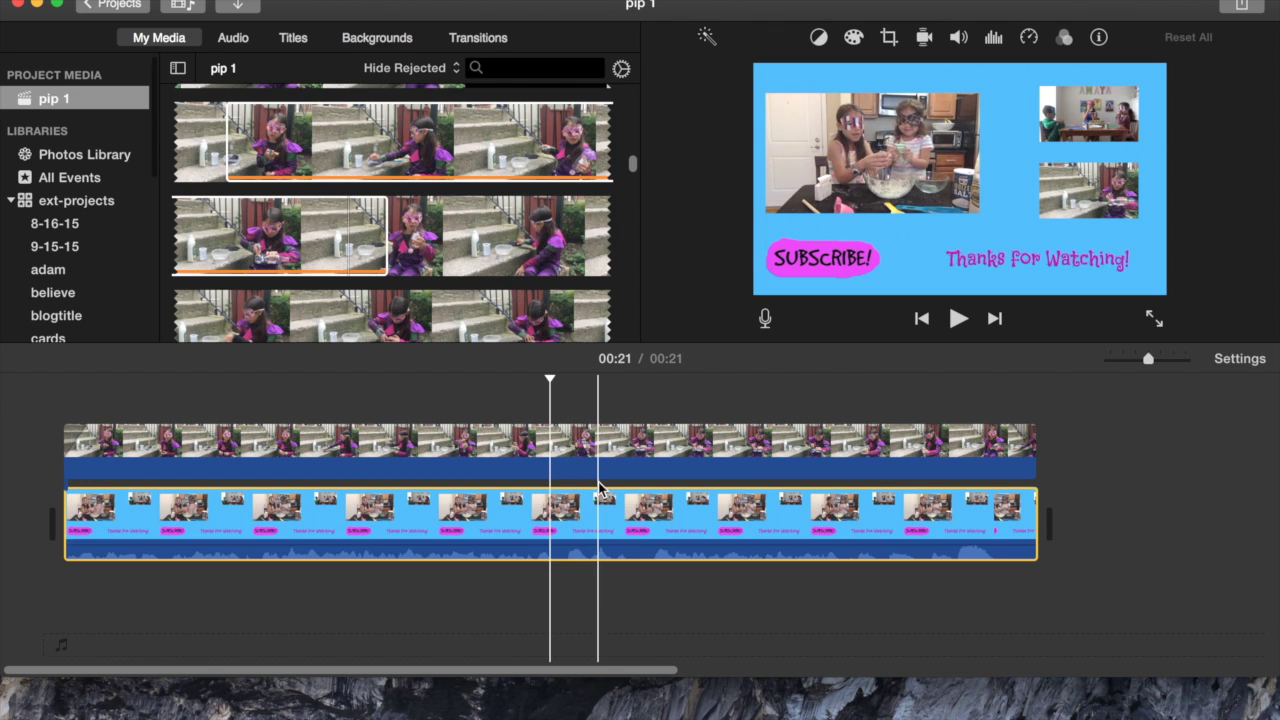
Export the project as a file named 'pip final' to the Desktop
click(1242, 8)
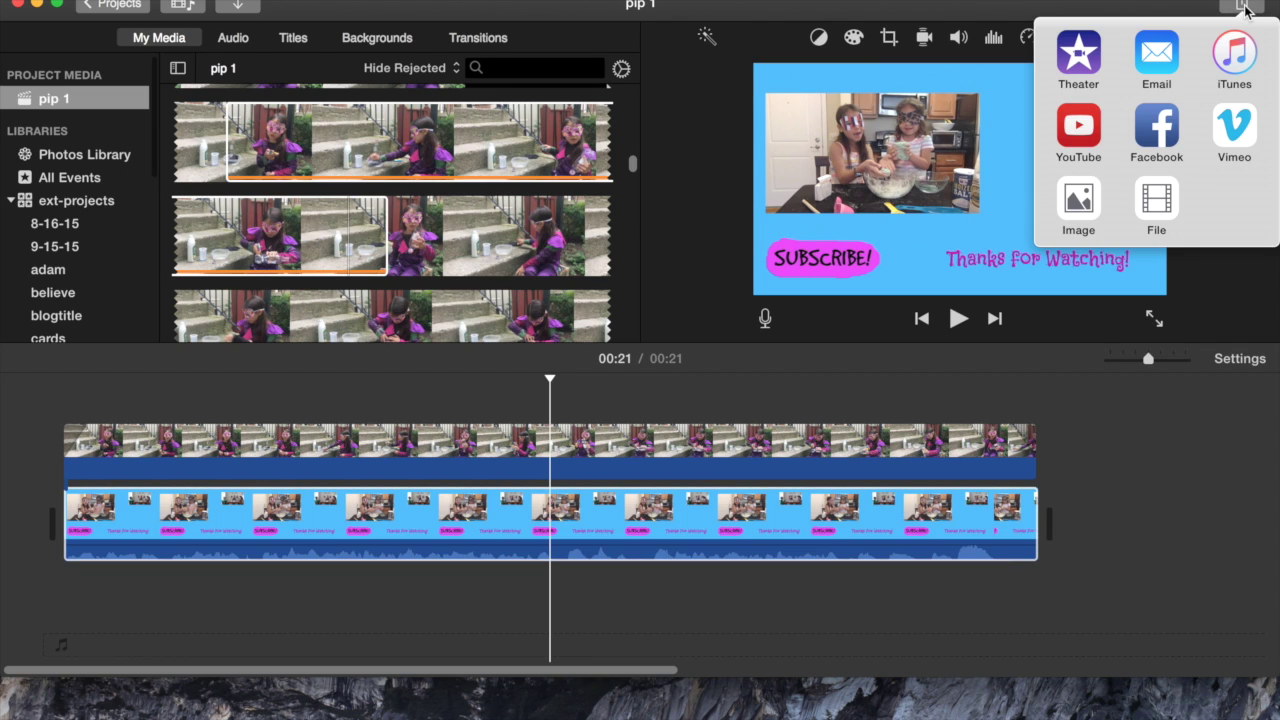
click(1157, 205)
click(950, 386)
click(582, 146)
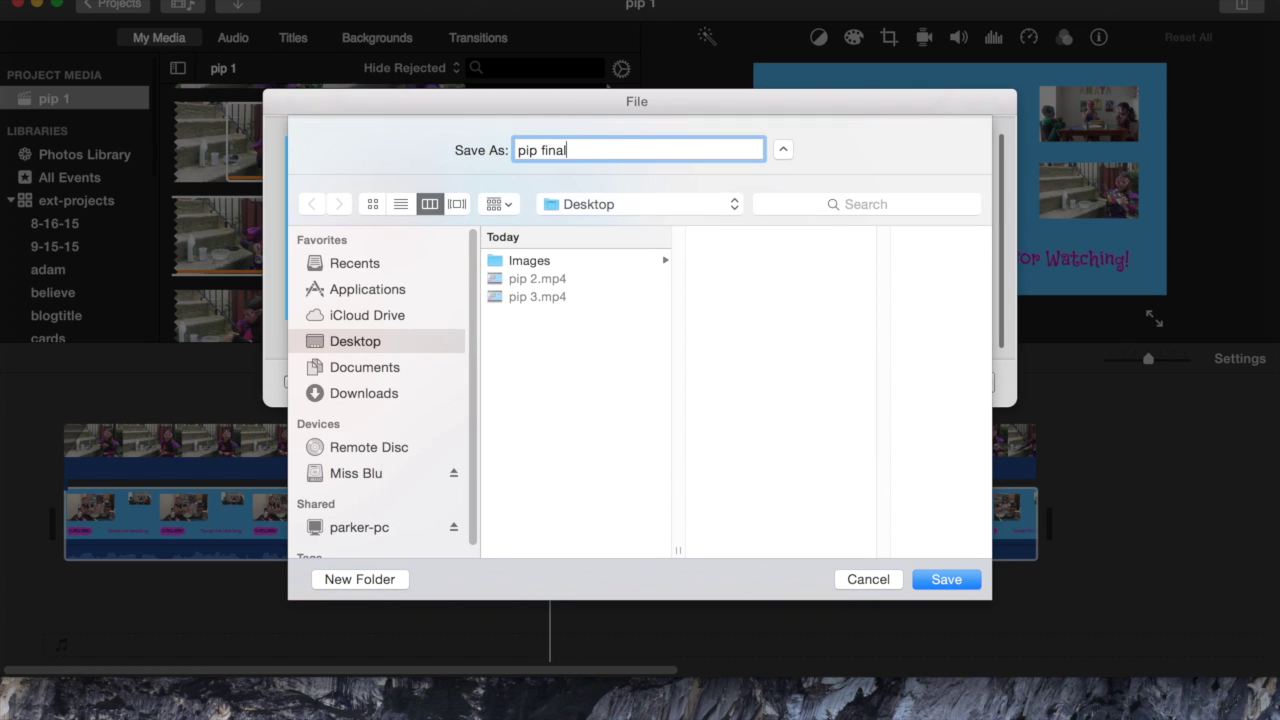
click(945, 581)
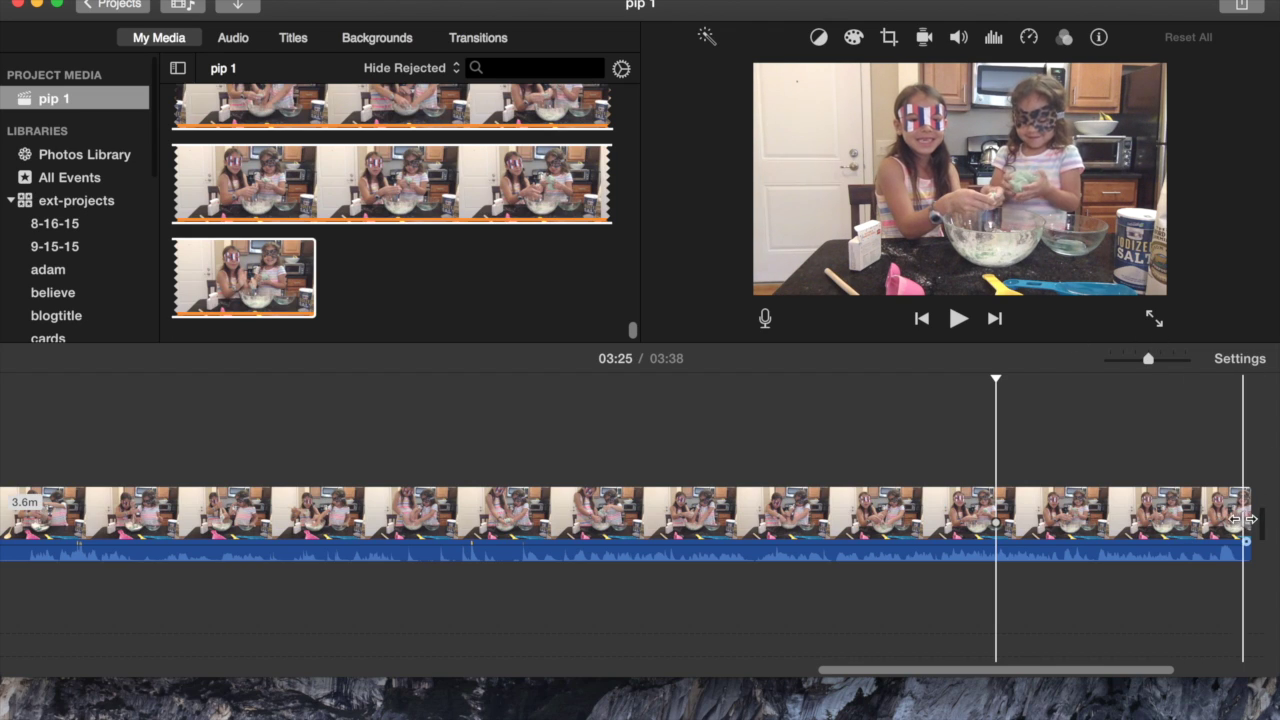
Split off the kitchen video's final ~21 seconds and delete it, leaving 03:17
drag(1235, 522, 1265, 520)
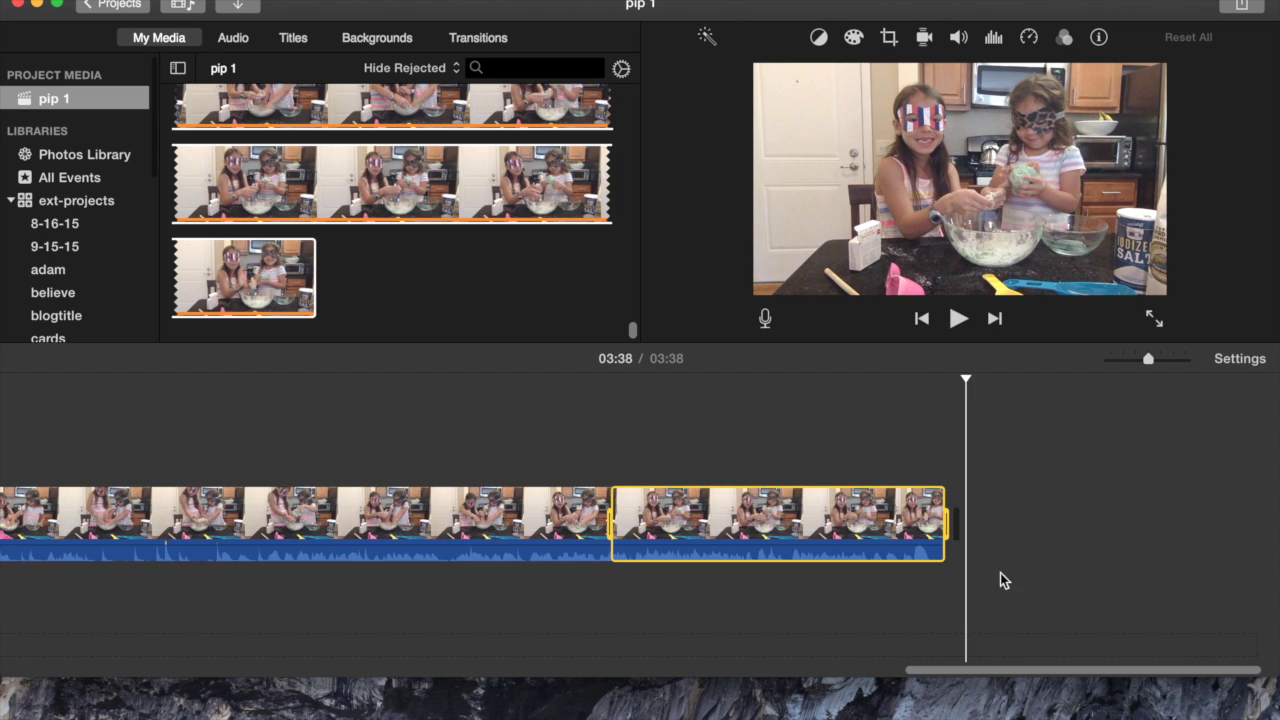
drag(592, 525, 557, 525)
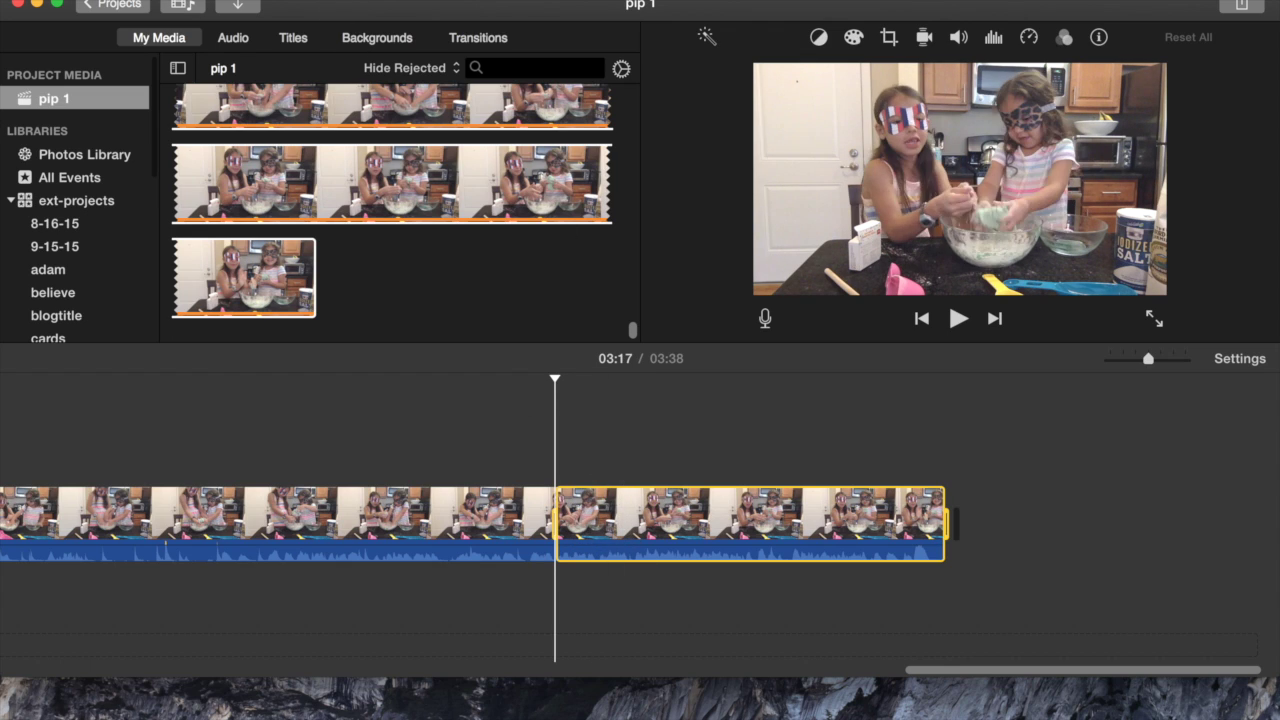
click(268, 0)
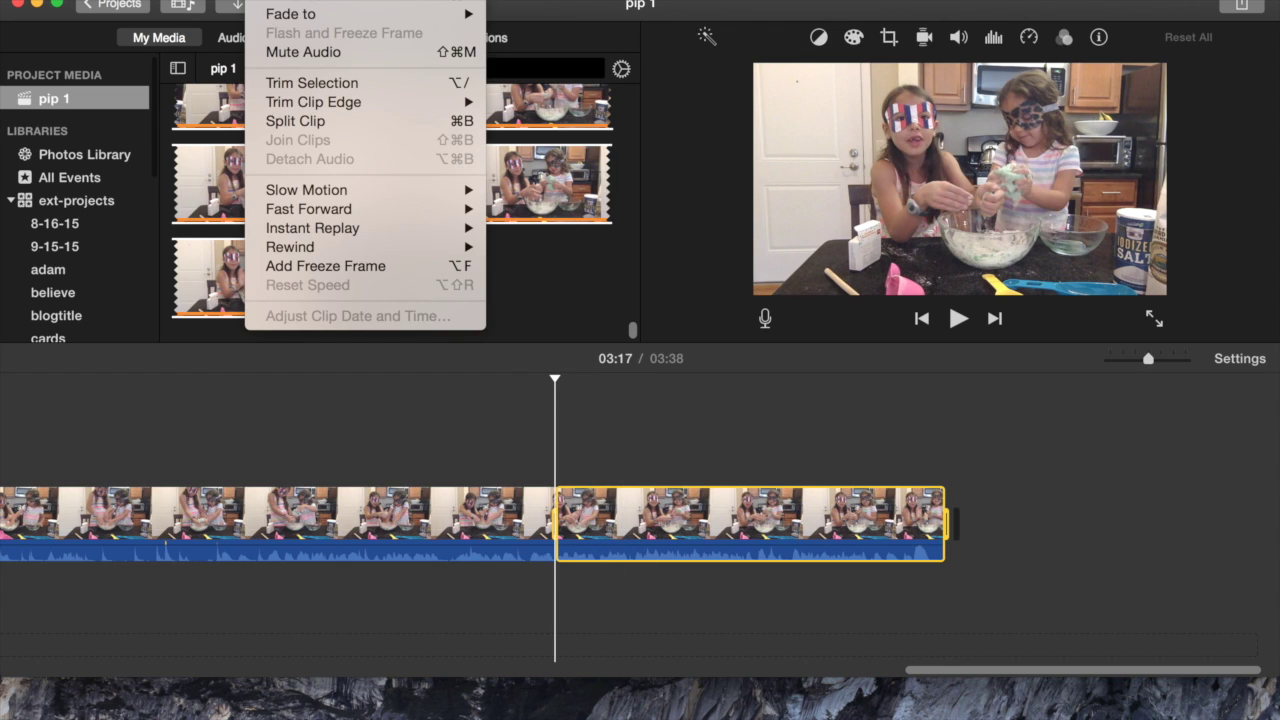
click(312, 121)
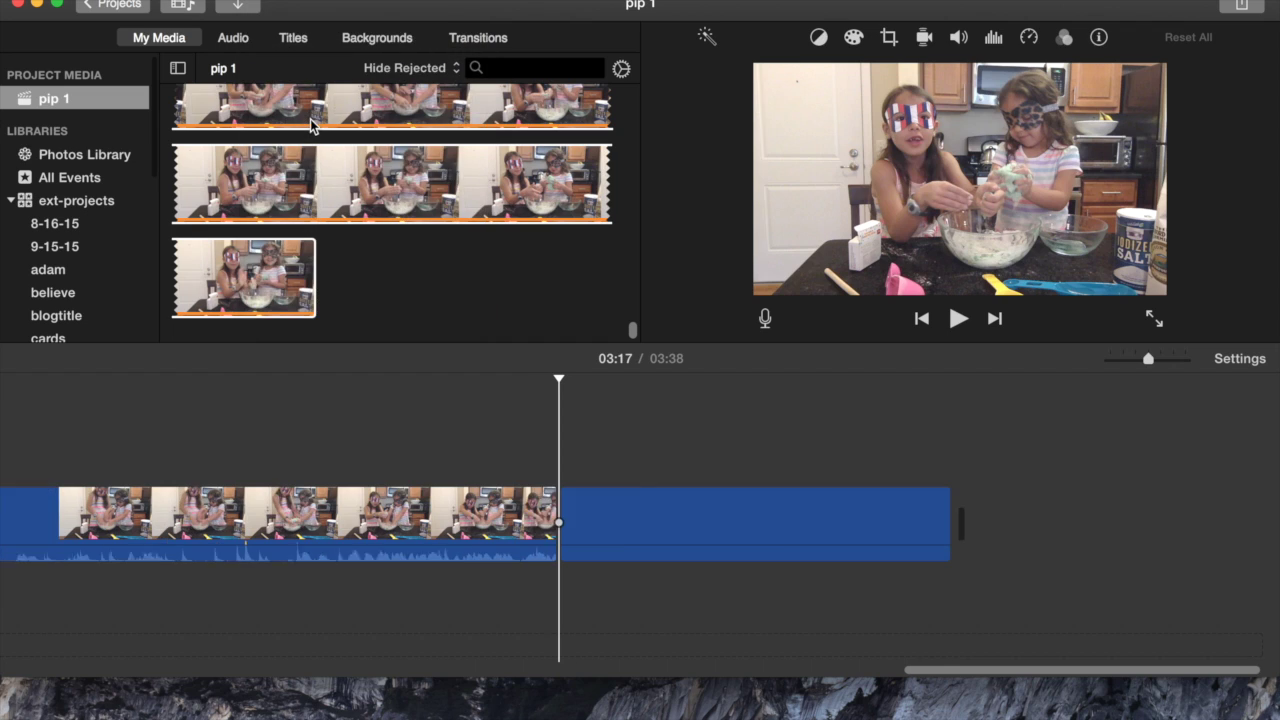
click(797, 515)
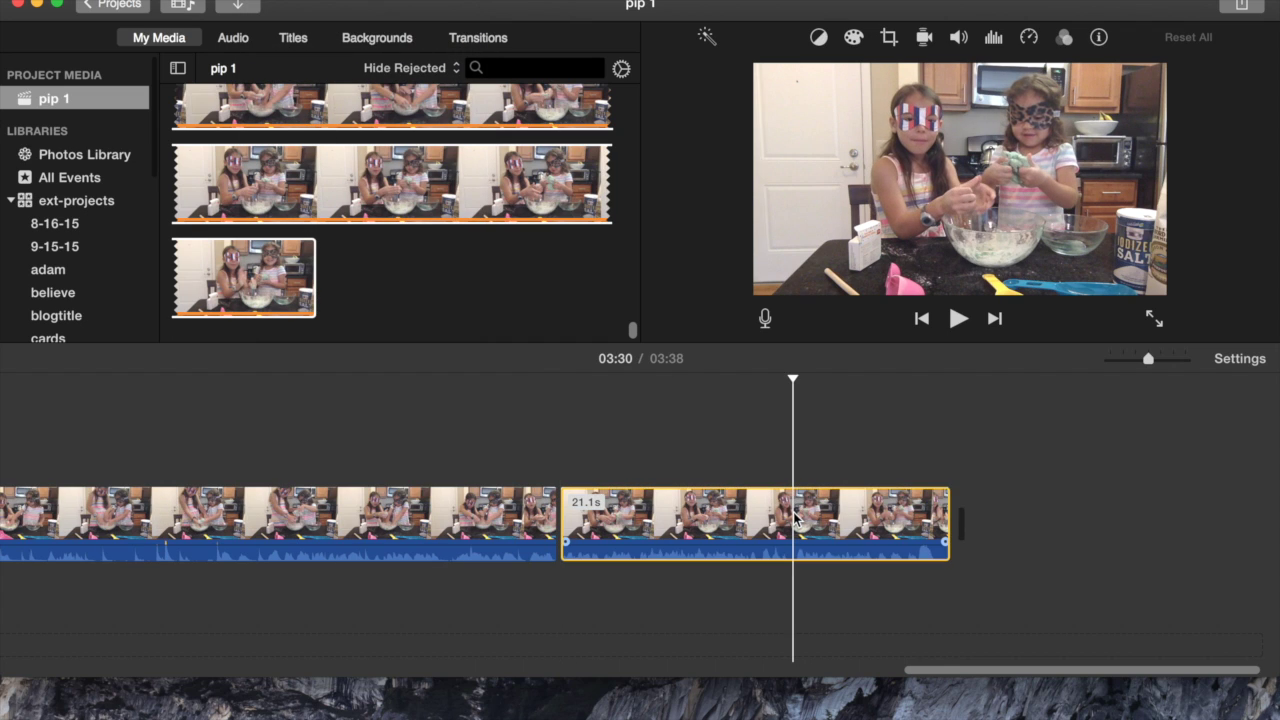
right_click(797, 515)
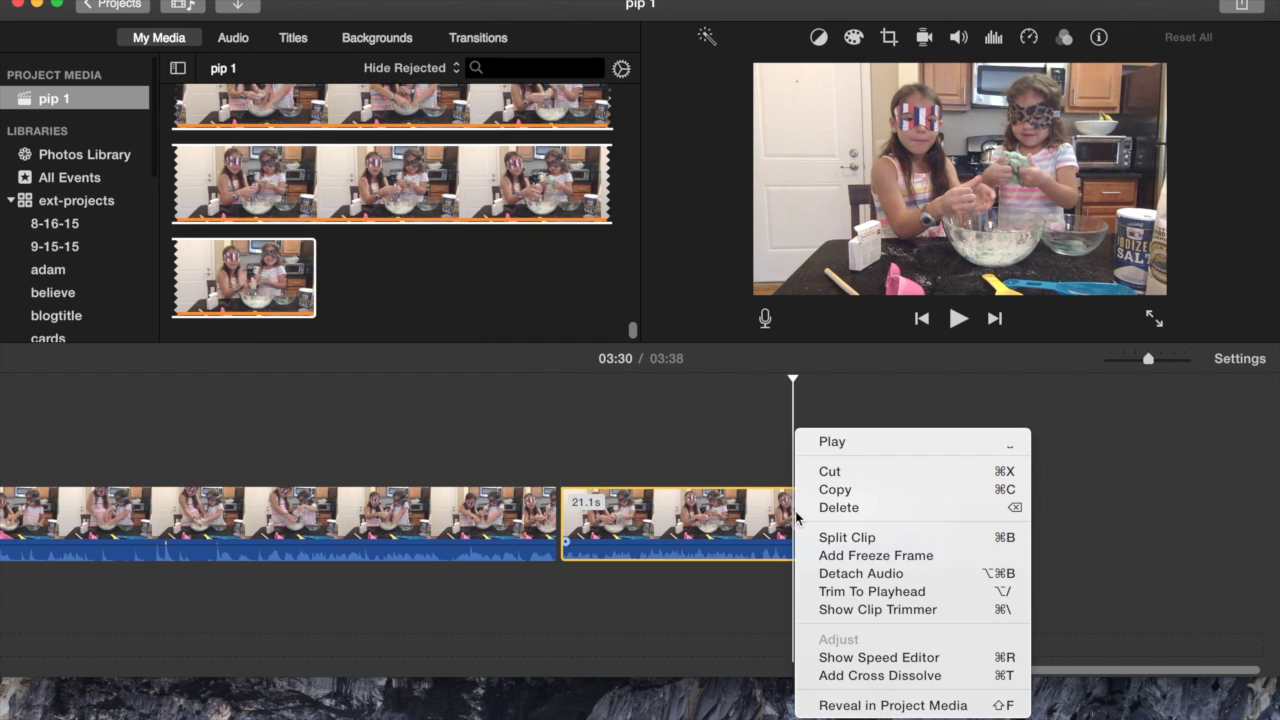
click(798, 509)
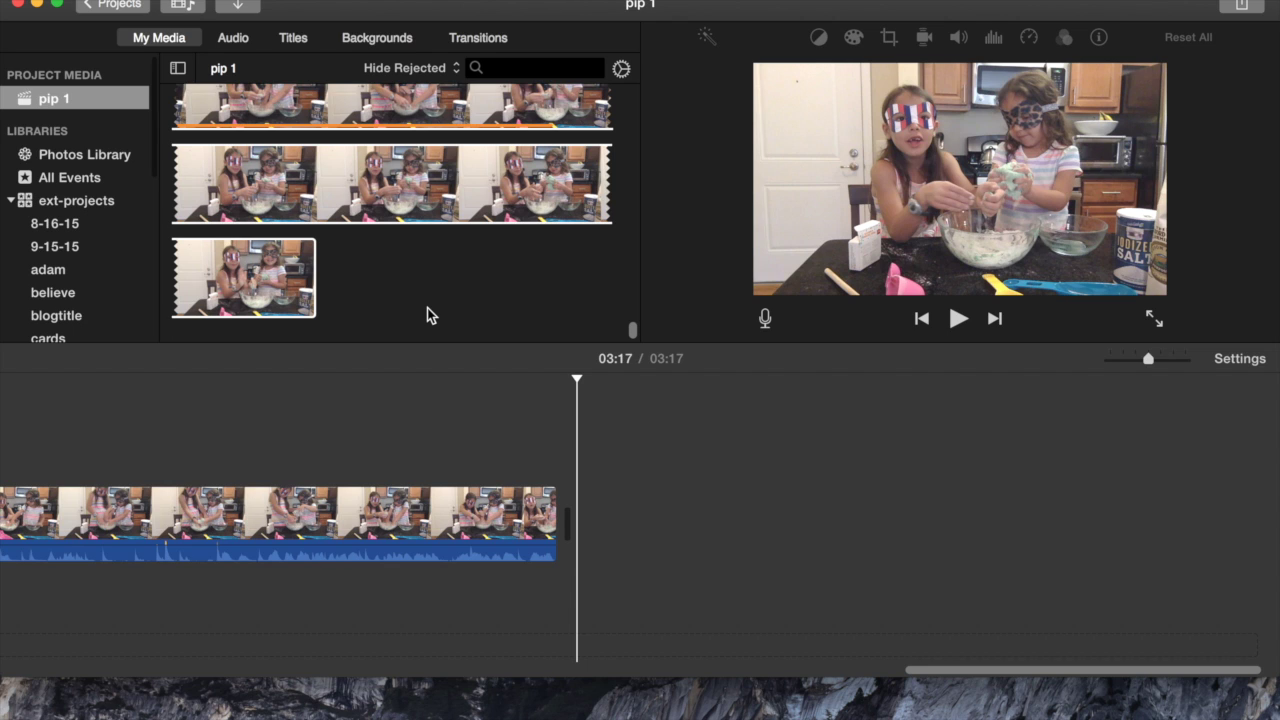
click(242, 6)
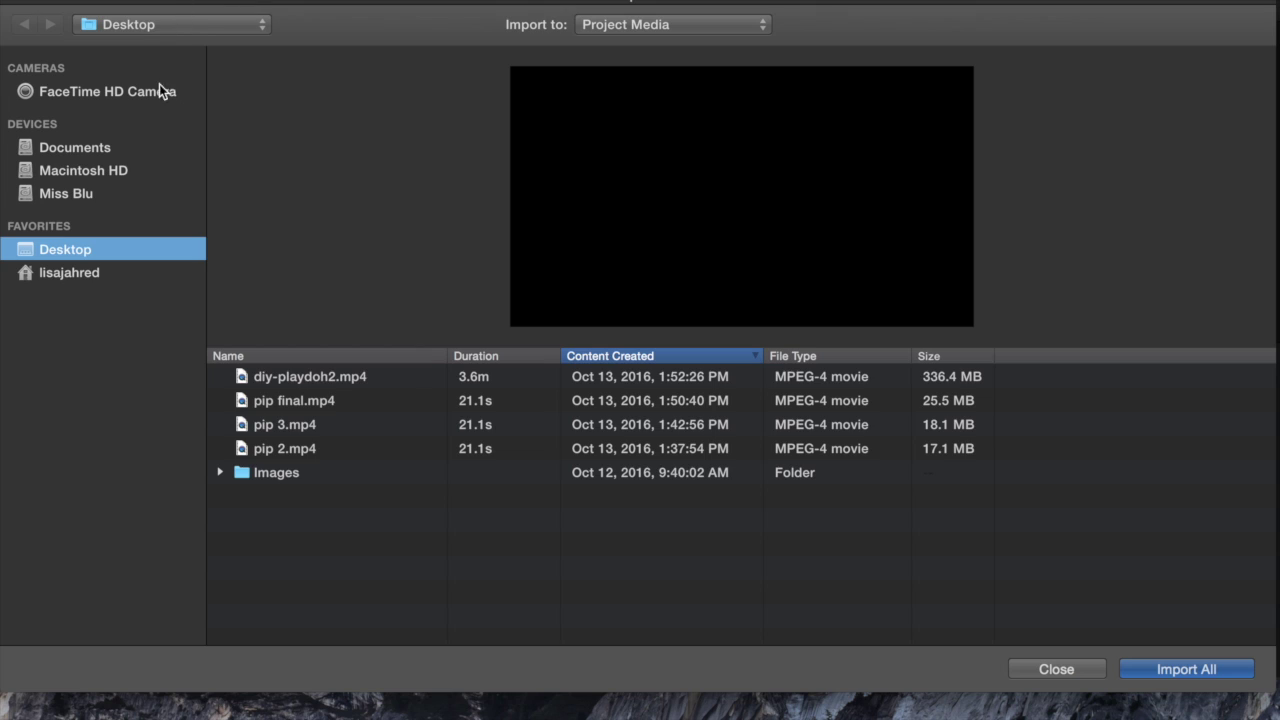
Import pip final.mp4, append it after the kitchen video, and play the 03:39 movie
click(297, 405)
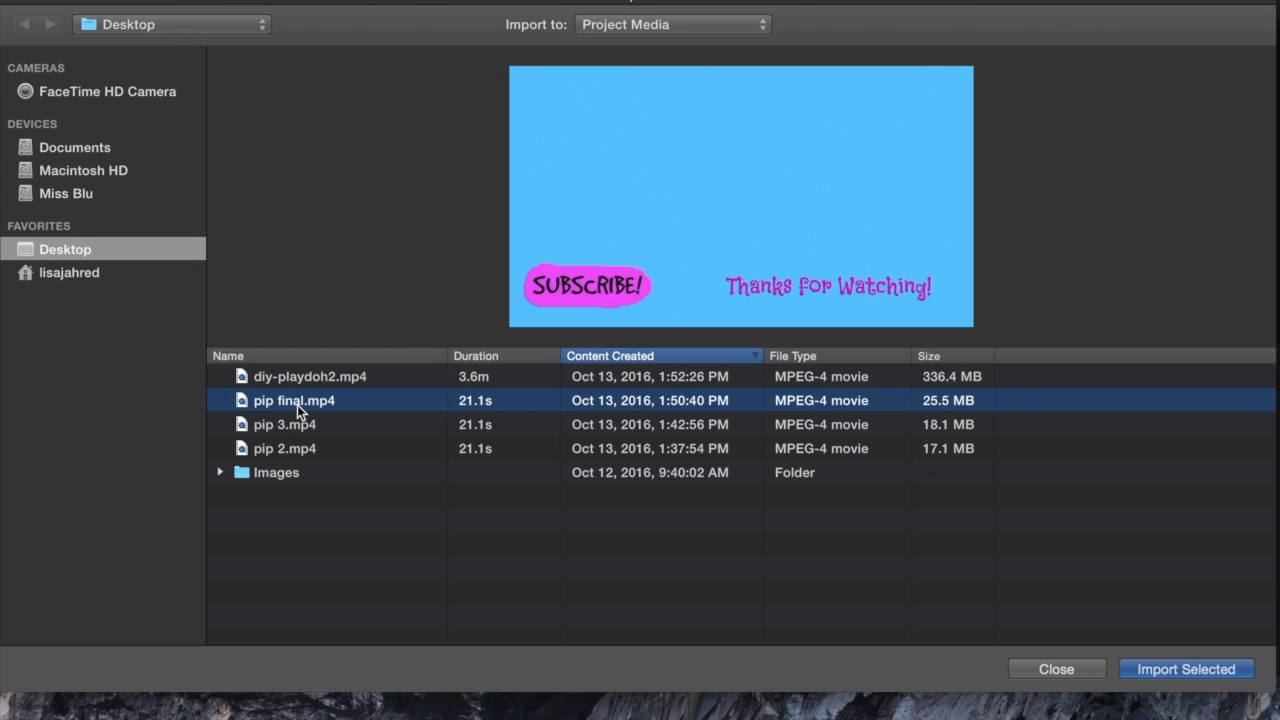
click(1163, 669)
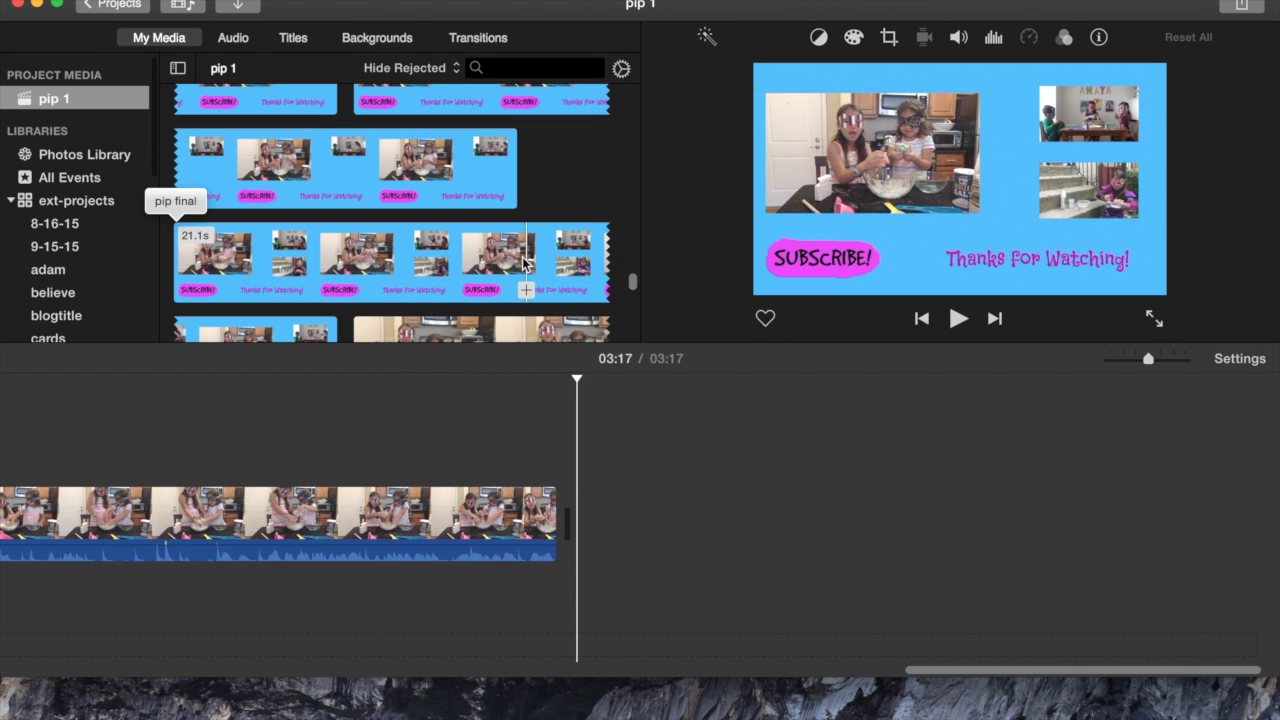
right_click(527, 252)
click(600, 293)
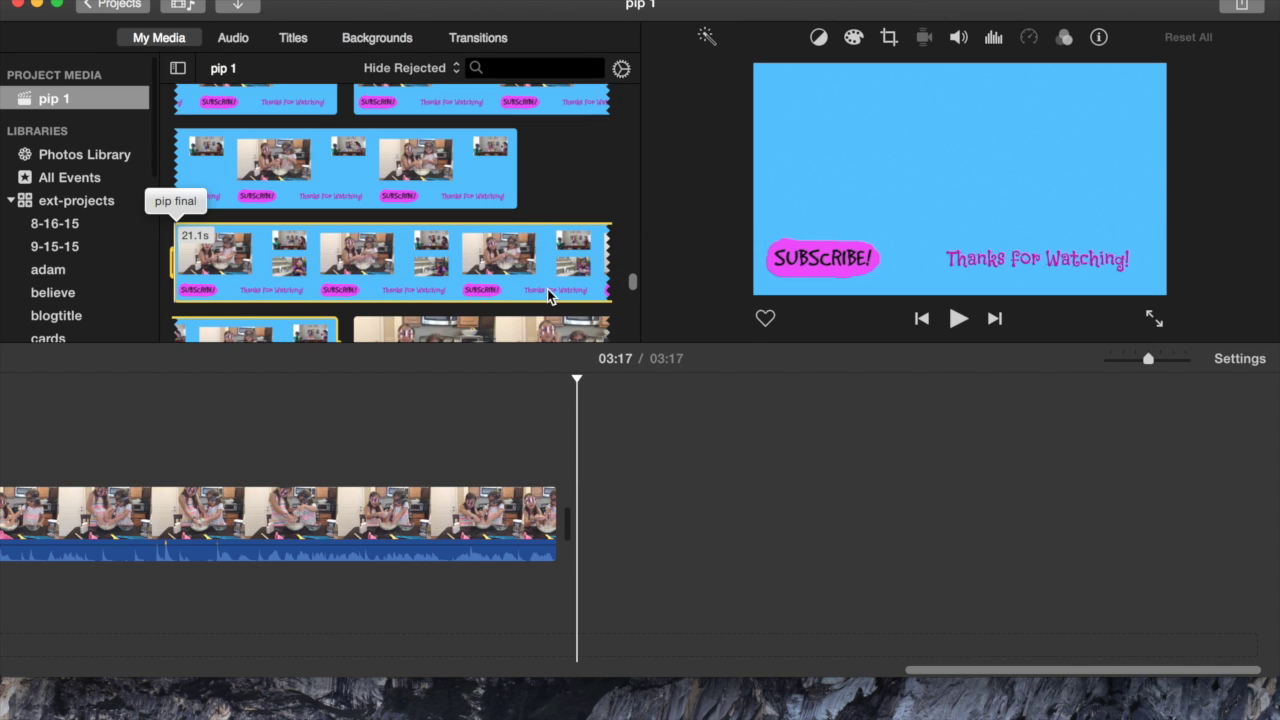
drag(518, 276, 648, 538)
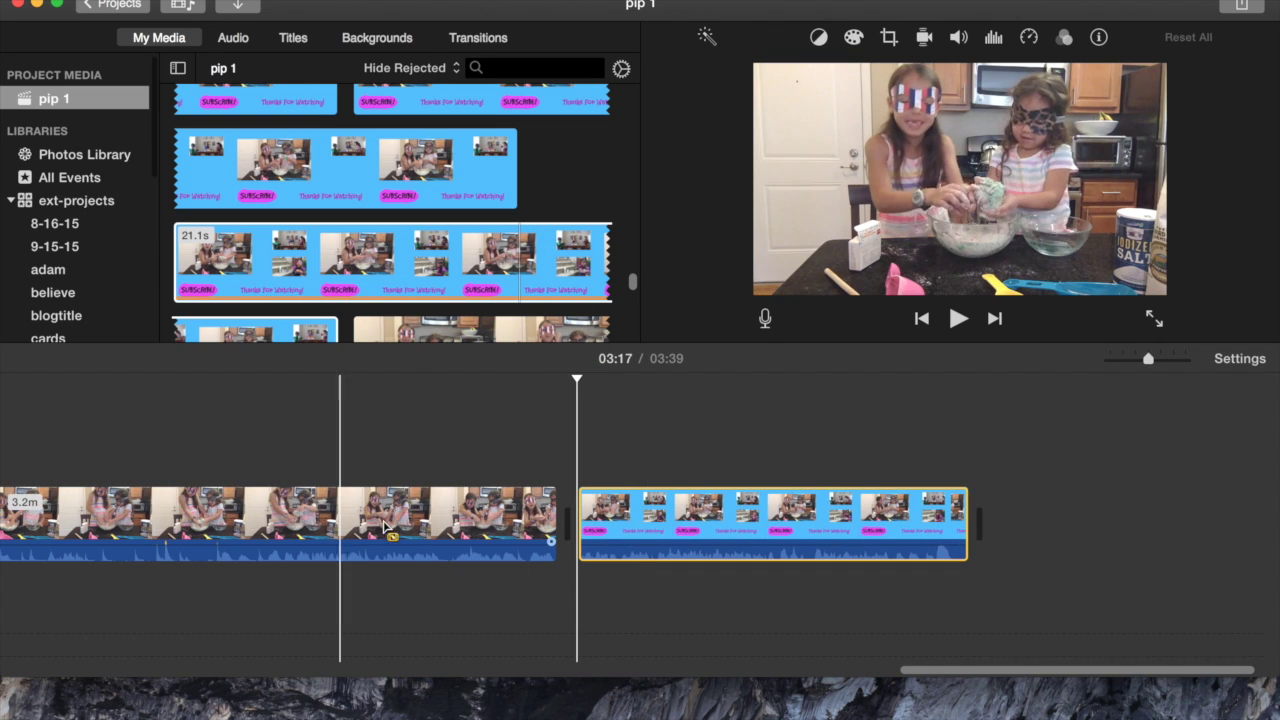
click(456, 514)
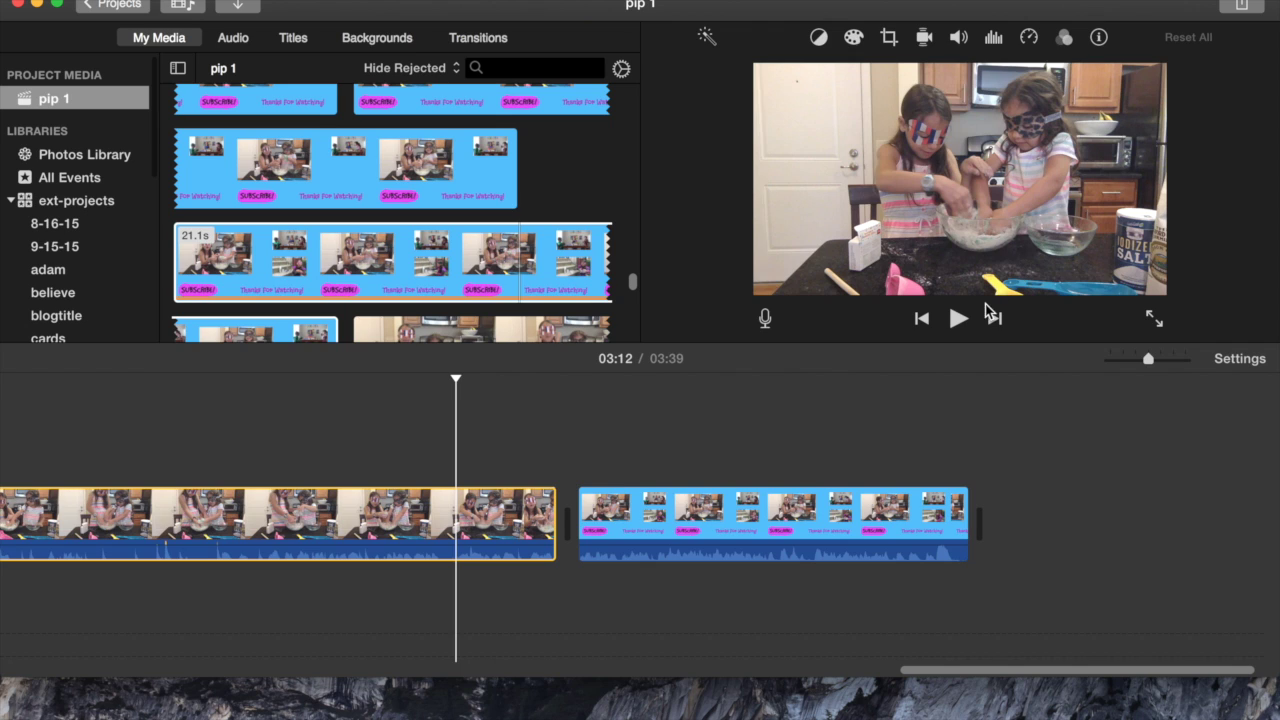
click(957, 319)
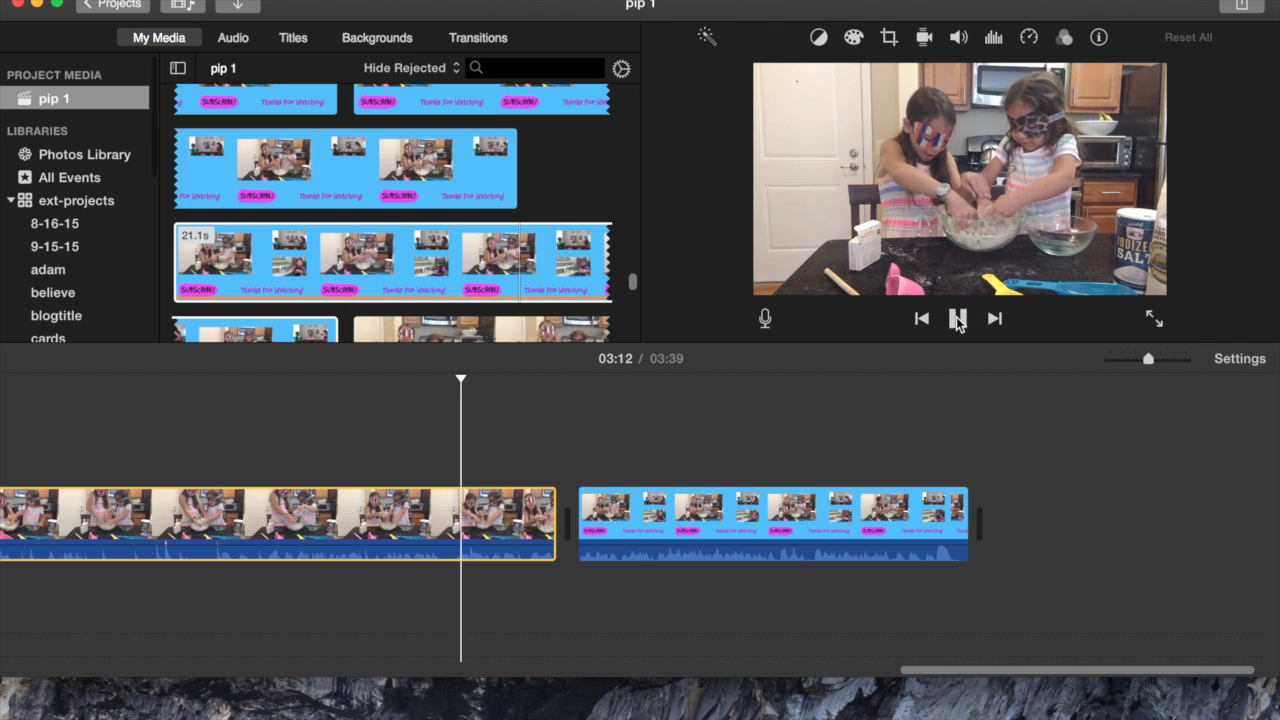